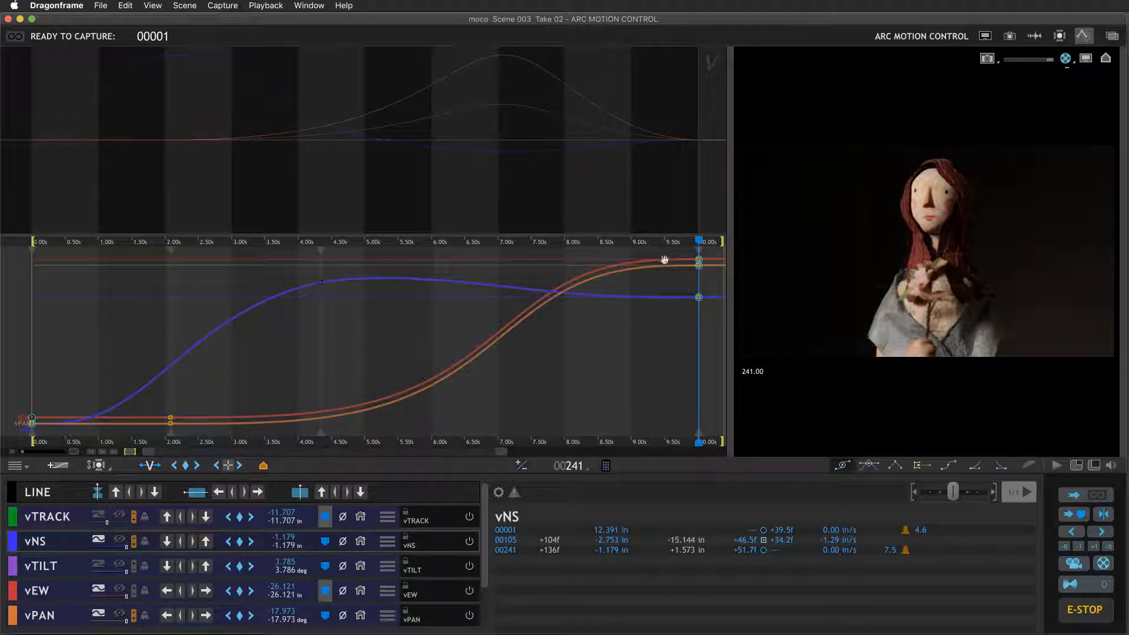
Rewind to frame 1, enlarge the camera preview to play the whole move, and fit the full move in the graph.
left_click_drag(690, 243, 10, 243)
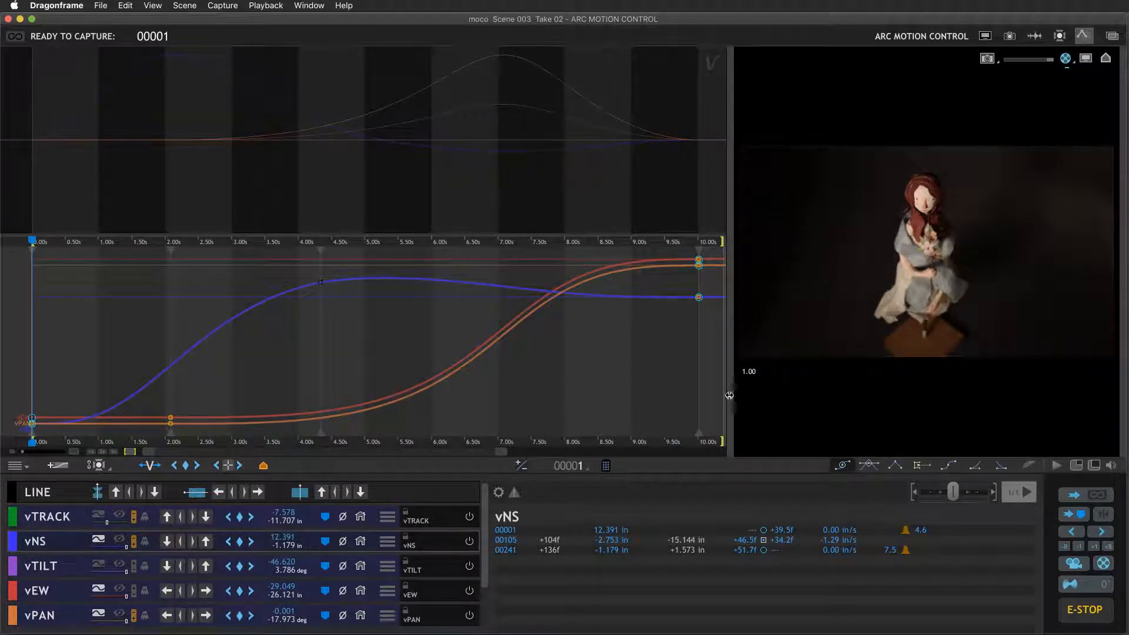
left_click_drag(730, 390, 614, 389)
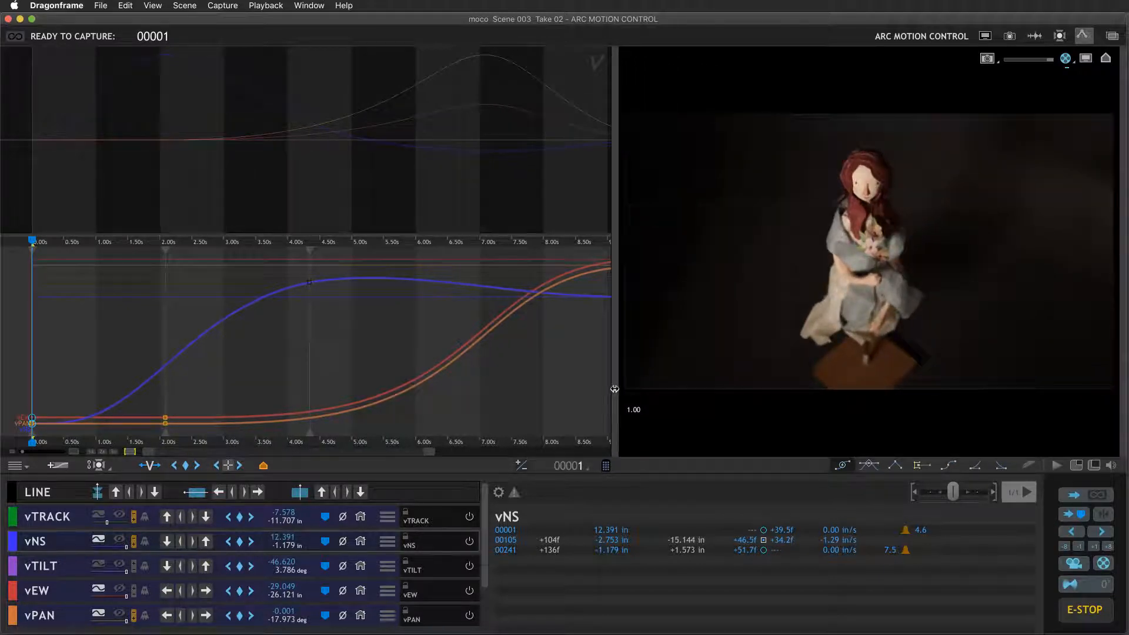
key("space")
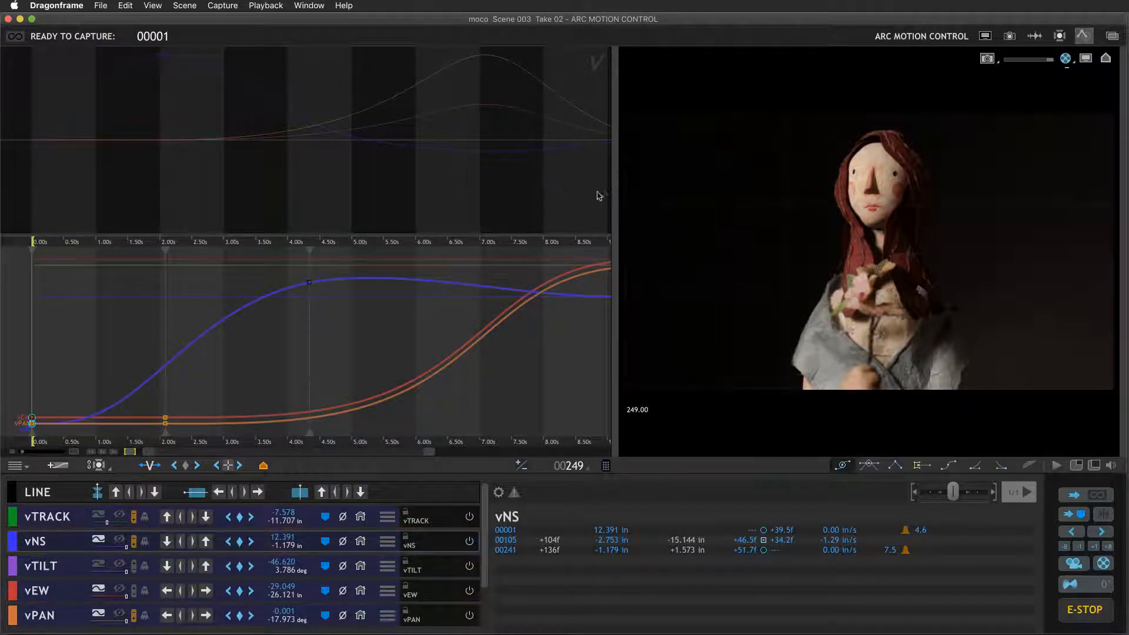
left_click_drag(615, 195, 741, 200)
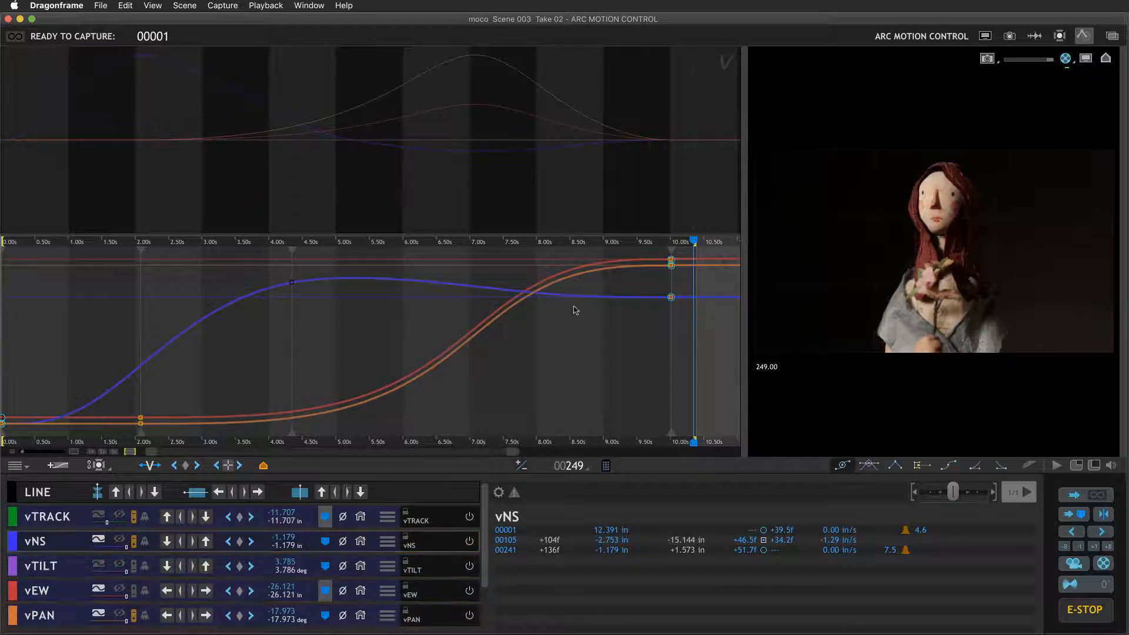
left_click(129, 453)
key("space")
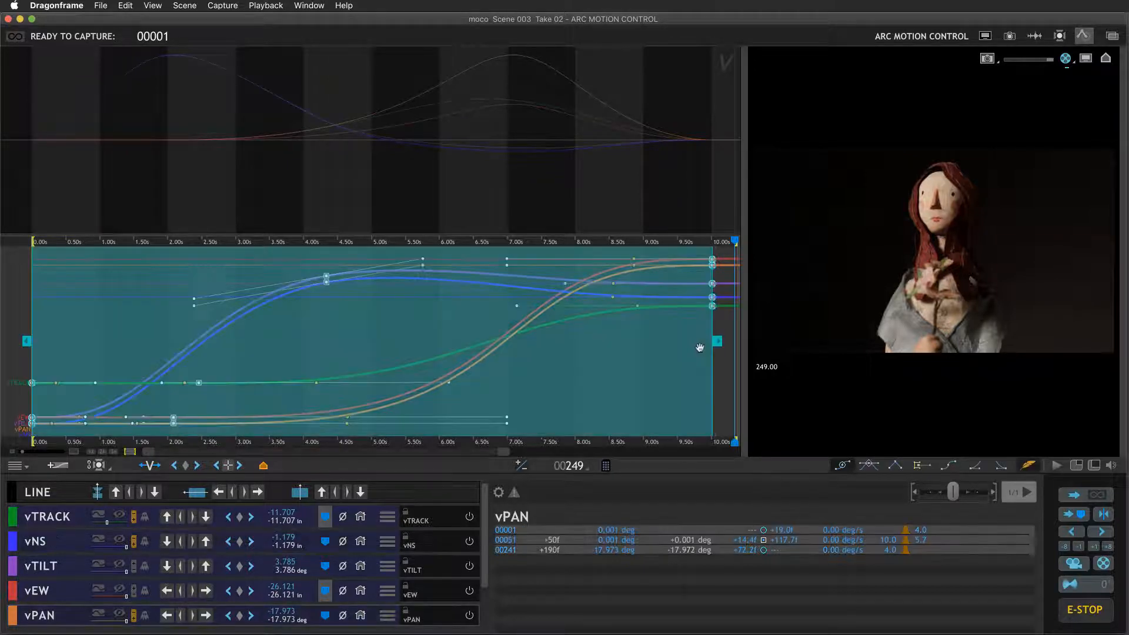
Try scaling all axes of the move to a shorter duration from the end, and return them to the original length.
left_click_drag(717, 342, 567, 341)
left_click_drag(633, 358, 722, 361)
left_click(724, 364)
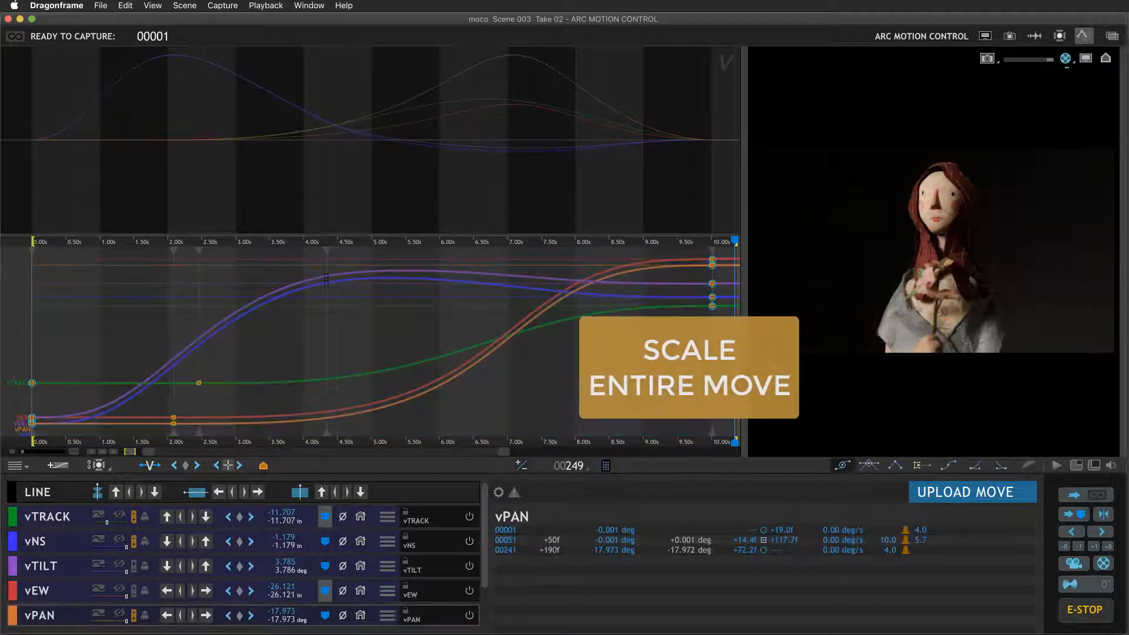
Scrub through the move to frame 144 and add a Time Warp layer to the axis list.
left_click_drag(548, 239, 10, 271)
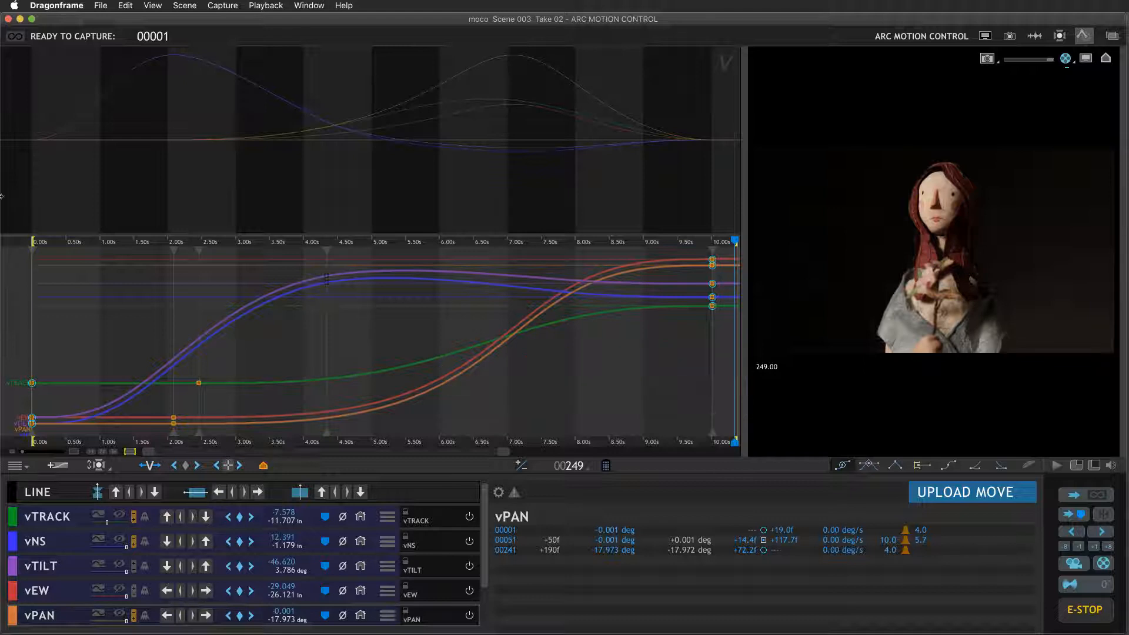
left_click_drag(453, 241, 439, 241)
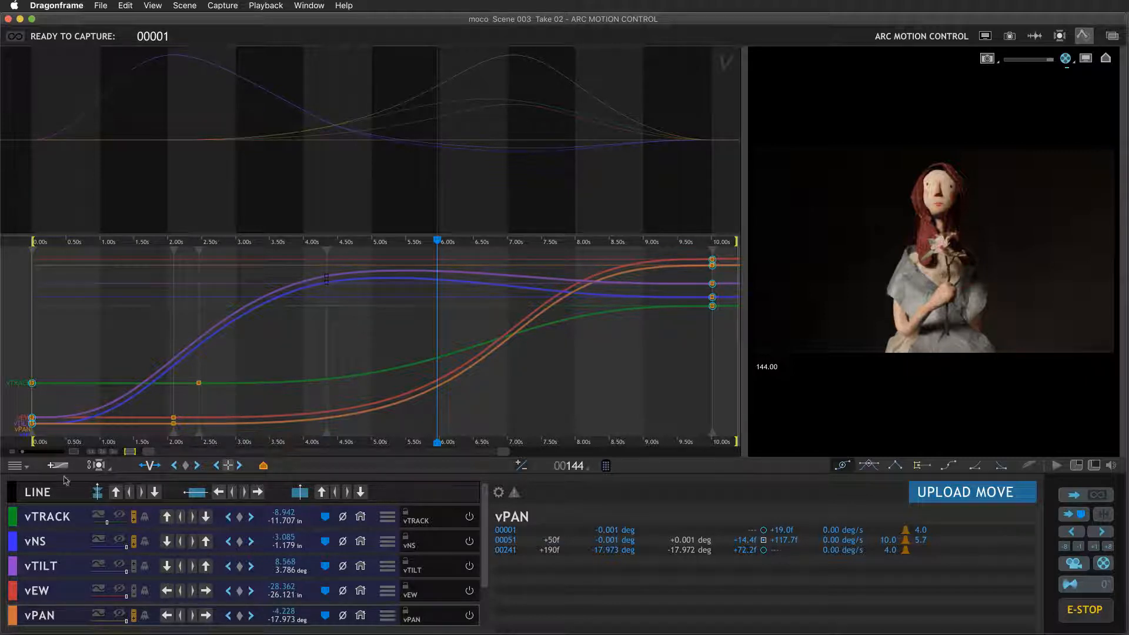
left_click(27, 468)
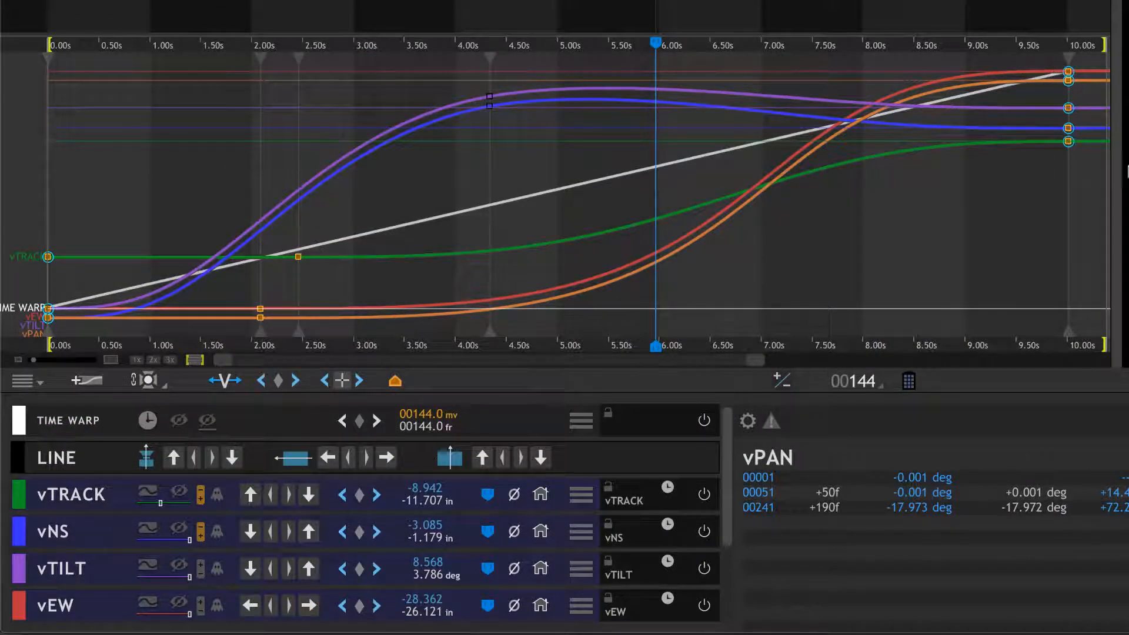
Solo the Time Warp, vTILT and vPAN curves in the graph.
left_click(147, 421)
scroll(259, 476, "down", 2)
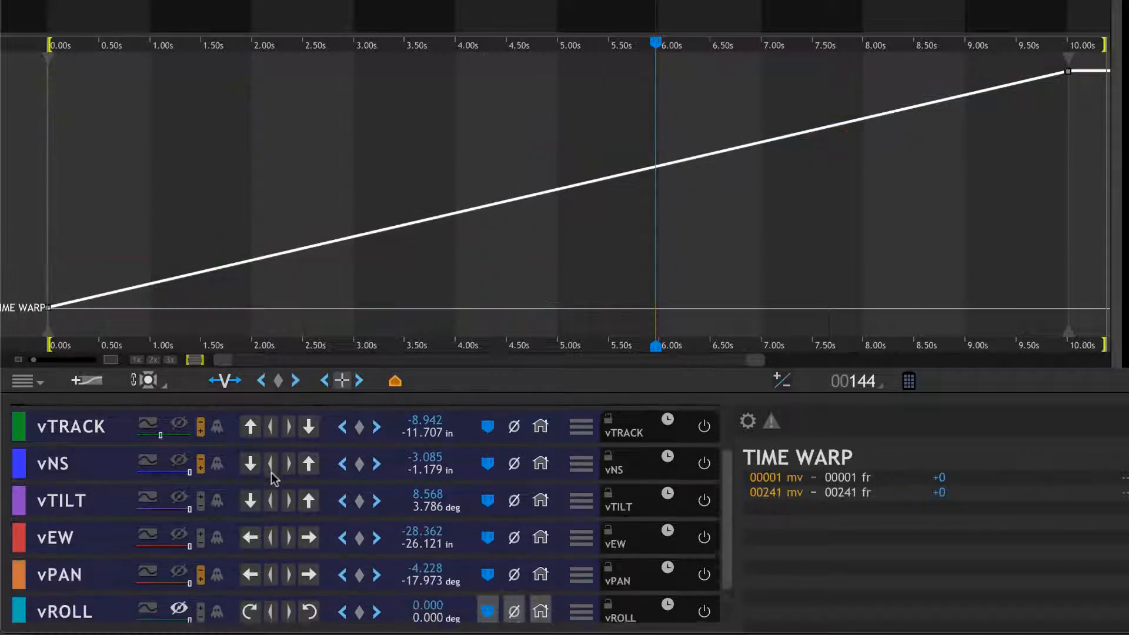
scroll(182, 497, "up", 1)
left_click(148, 517)
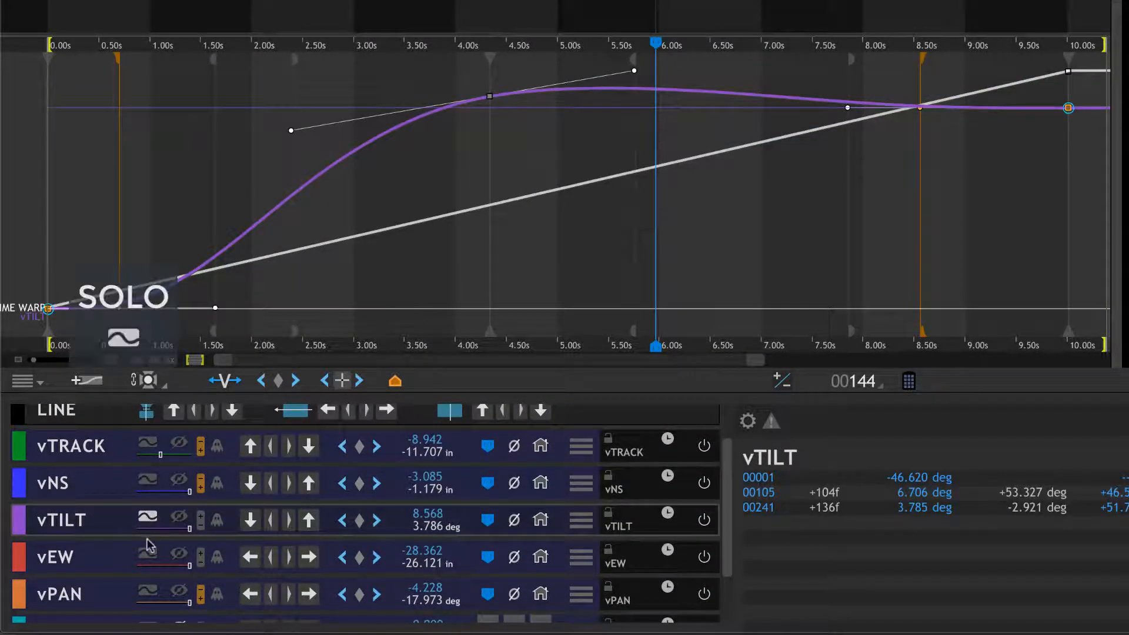
left_click(148, 590)
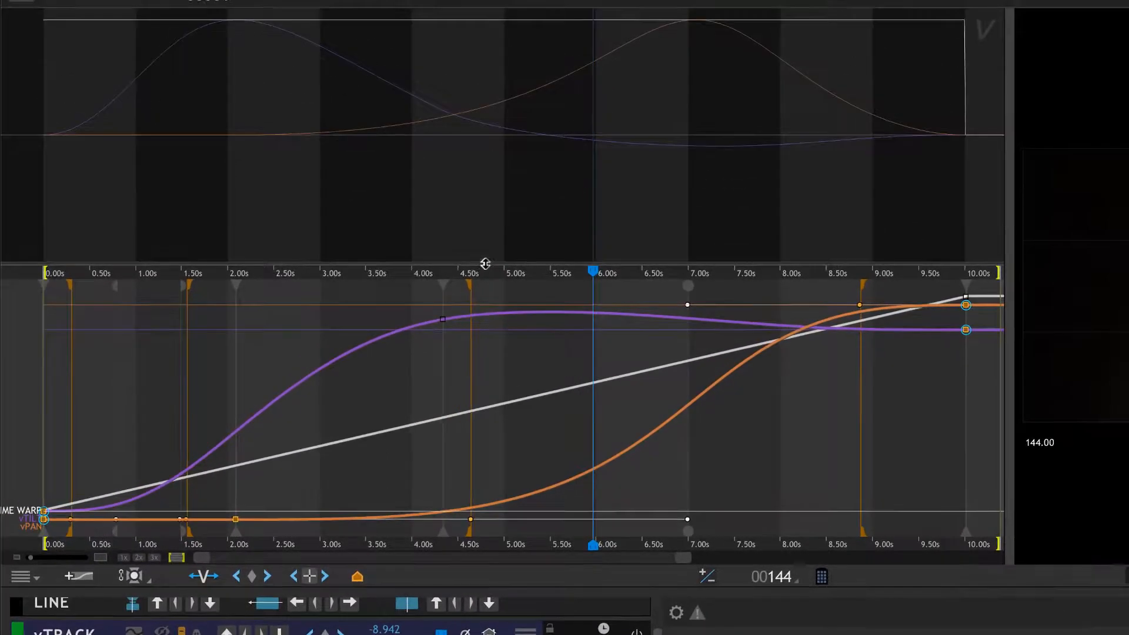
Enlarge the position graph by shrinking the velocity graph and camera preview, and bring the Time Warp row into view.
left_click_drag(536, 35, 539, 0)
left_click_drag(486, 161, 509, 126)
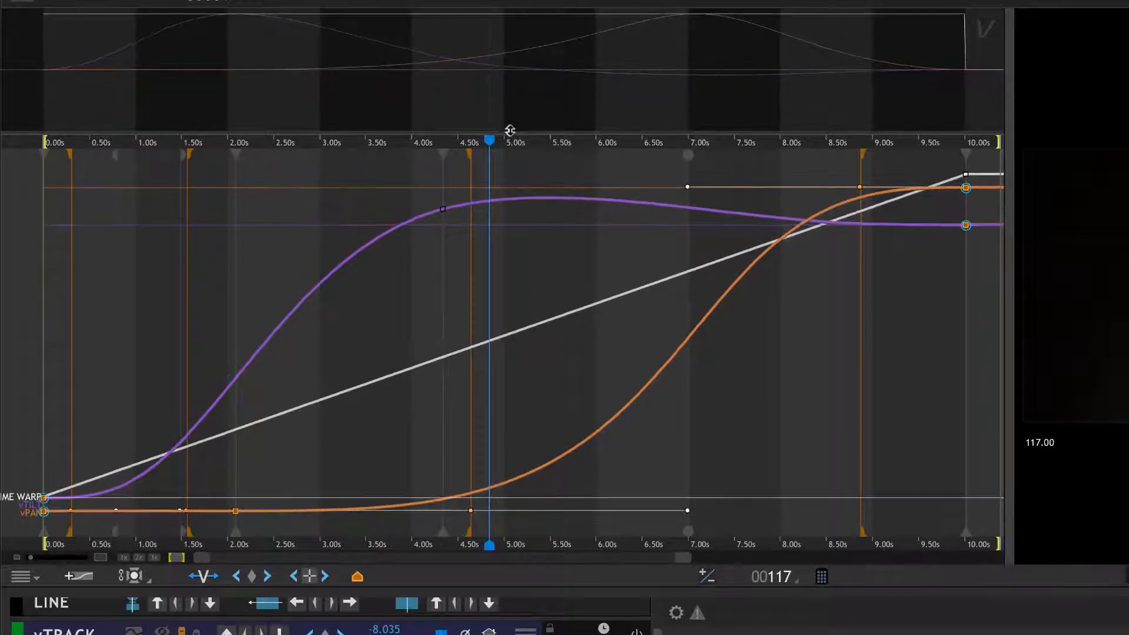
left_click_drag(1012, 544, 1127, 543)
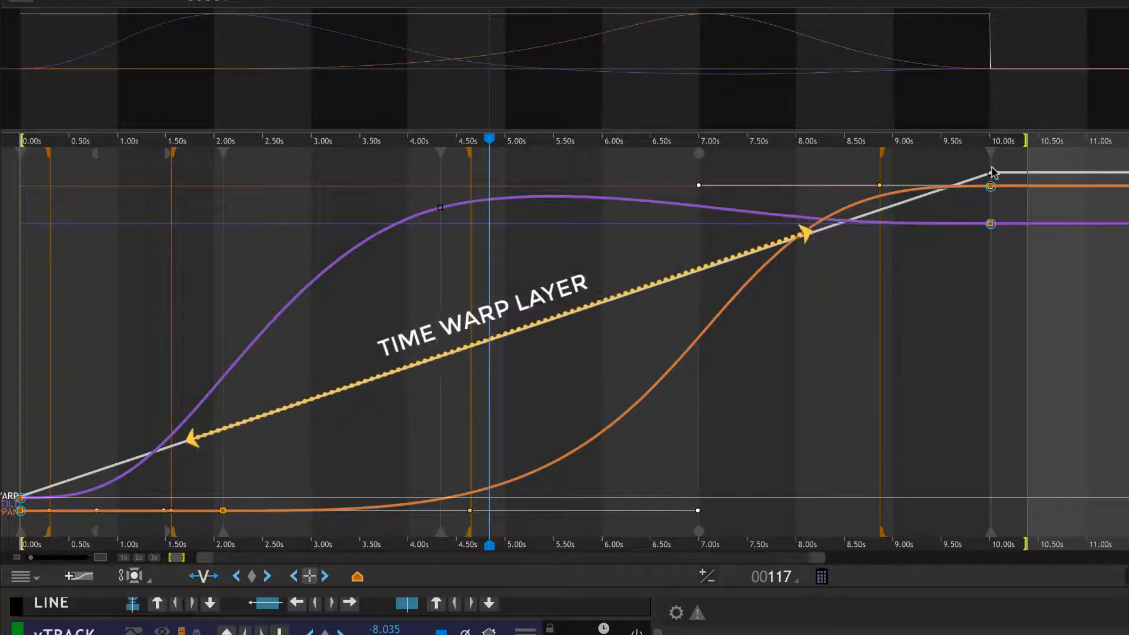
scroll(330, 606, "up", 3)
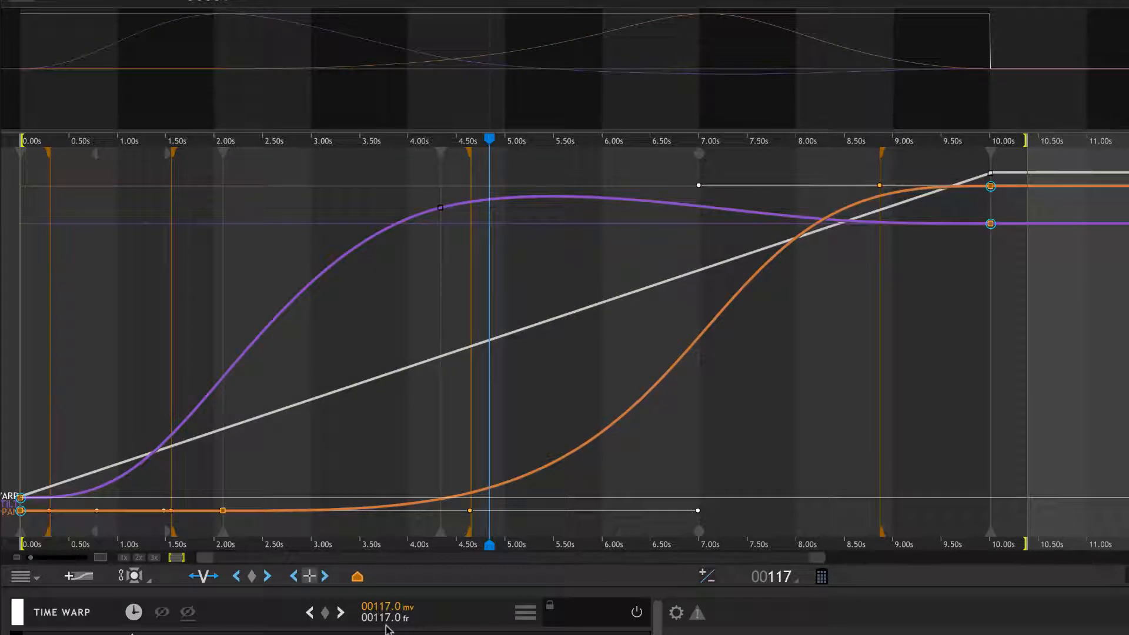
Scrub to frame 84 and shorten the Time Warp by moving its end keyframe to 8.00 s.
left_click_drag(987, 144, 357, 176)
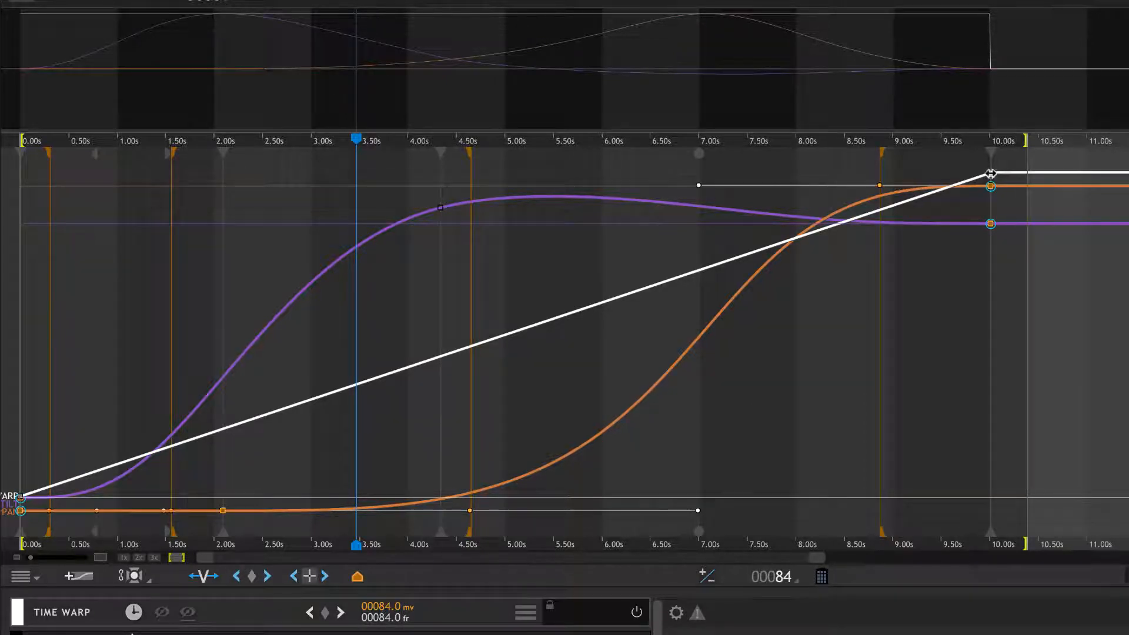
mouse_move(991, 173)
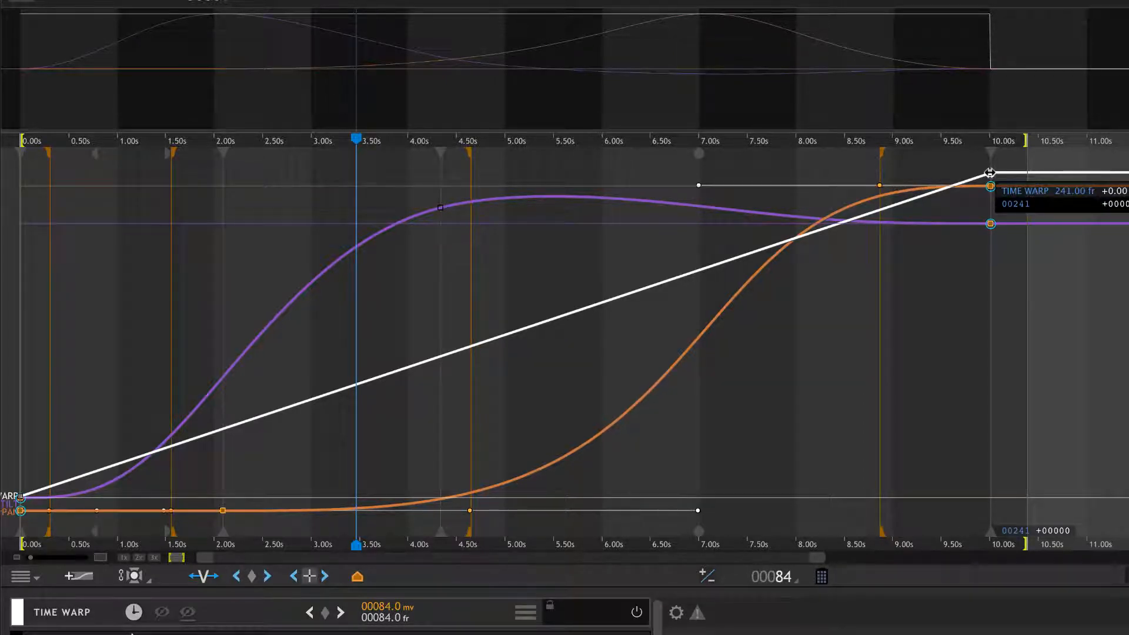
left_click_drag(991, 173, 795, 175)
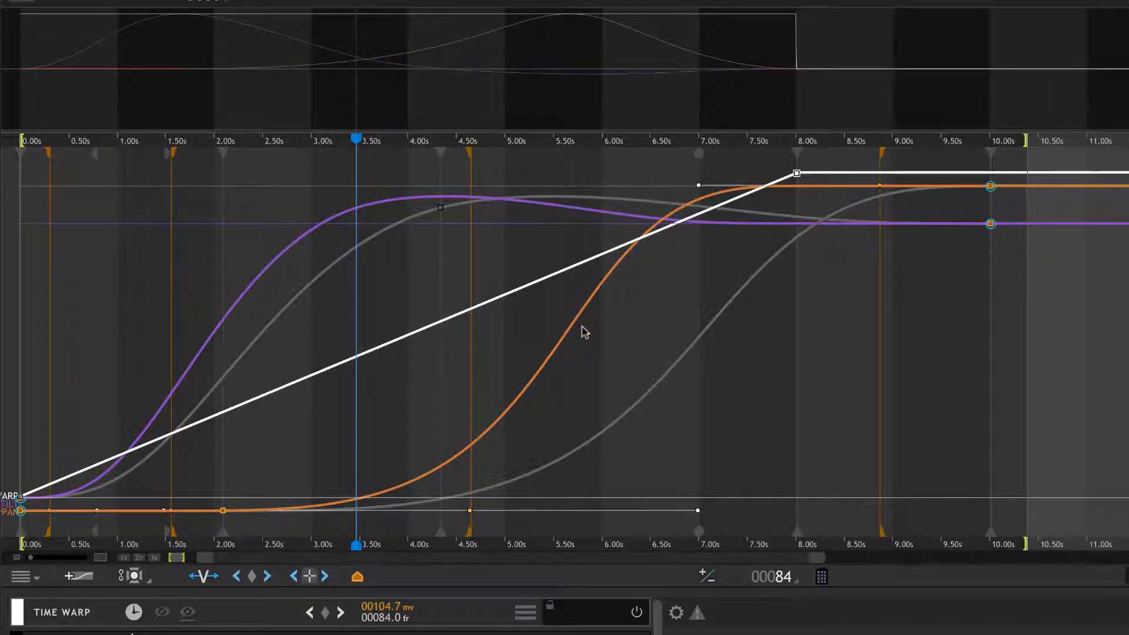
Add a Time Warp keyframe at frame 145 and reposition it to frame 138 with a move-frame value of about 156.
left_click(604, 248)
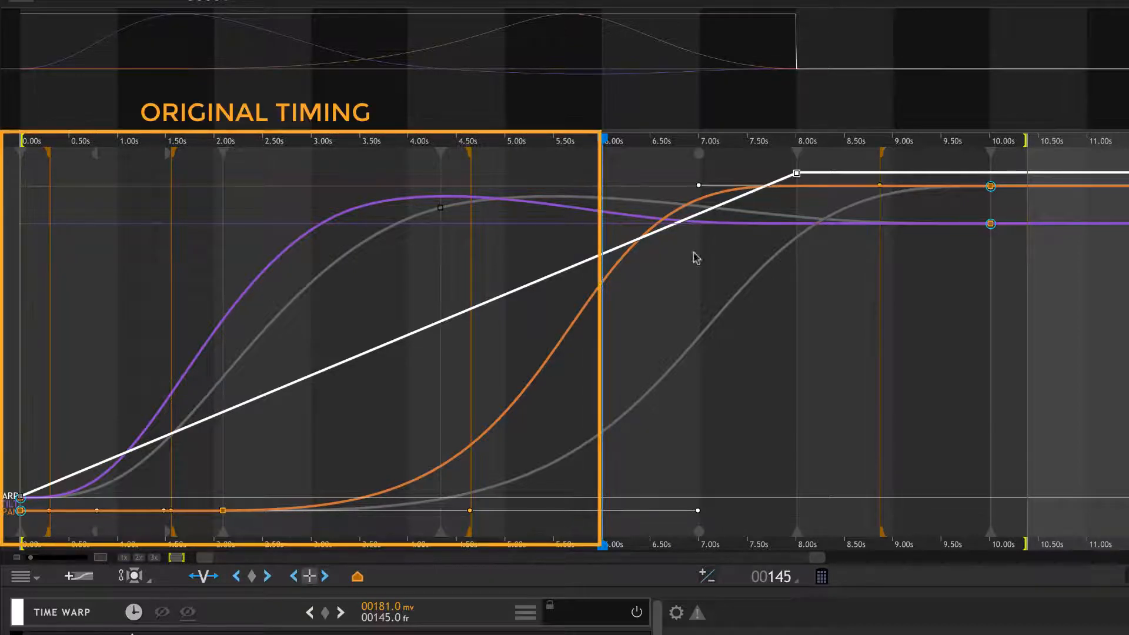
left_click(600, 254)
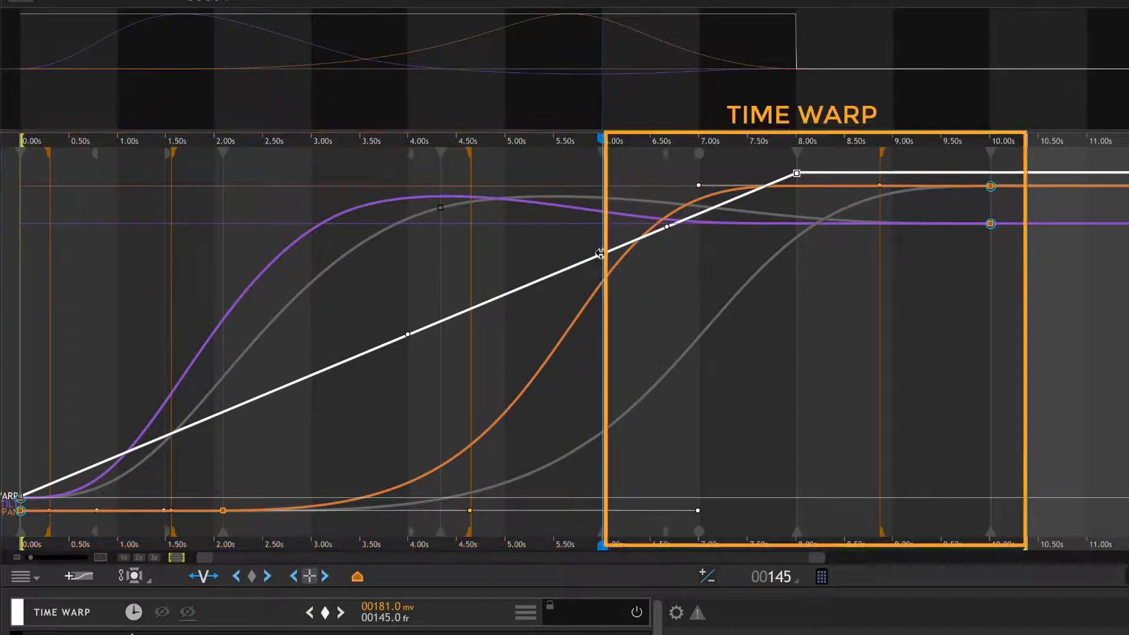
left_click(601, 257)
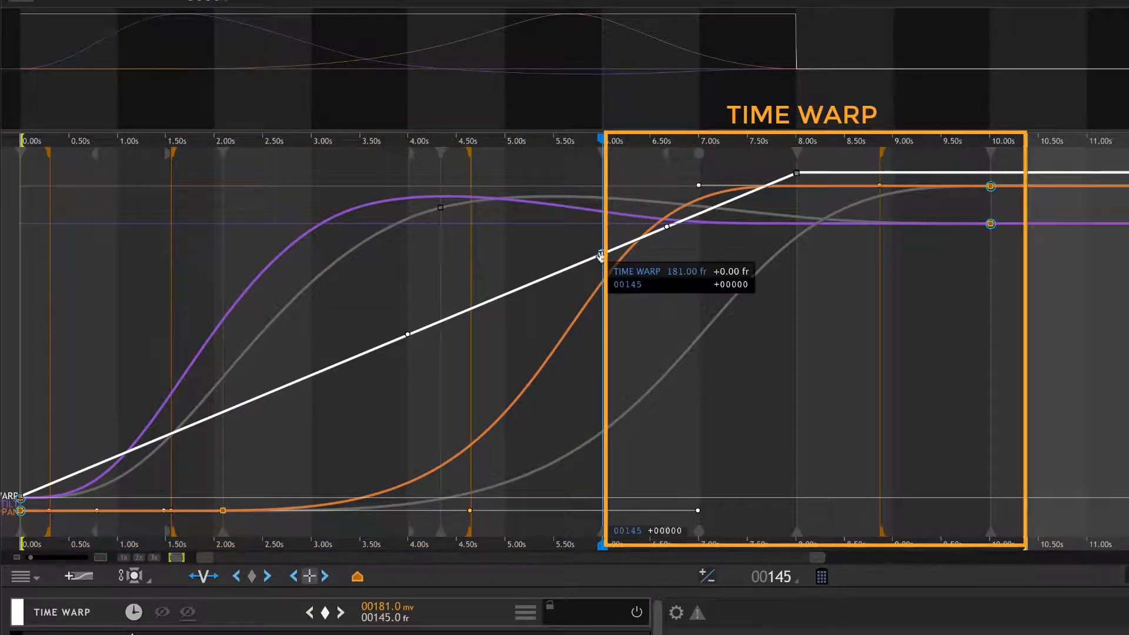
left_click_drag(603, 255, 604, 266)
key("alt")
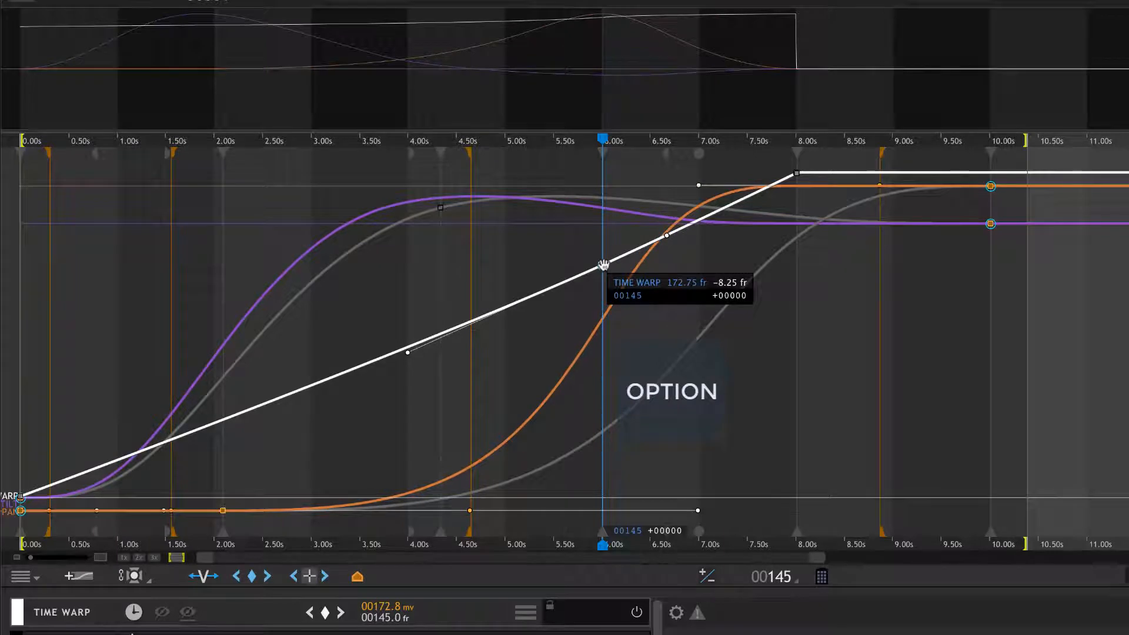
left_click_drag(603, 264, 604, 266)
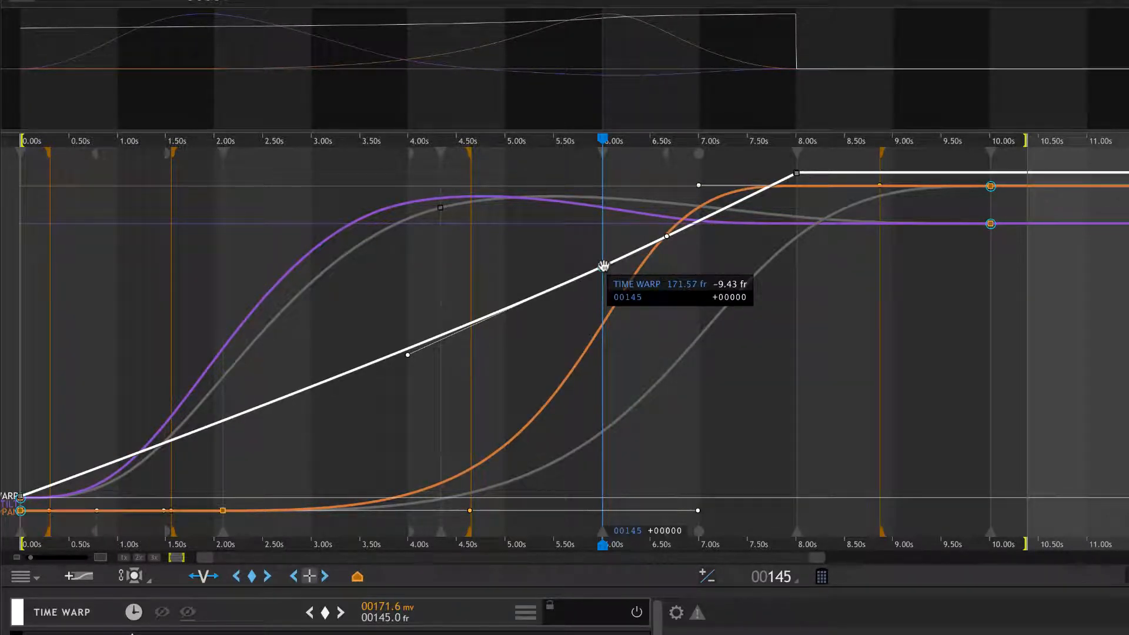
left_click_drag(604, 266, 617, 286)
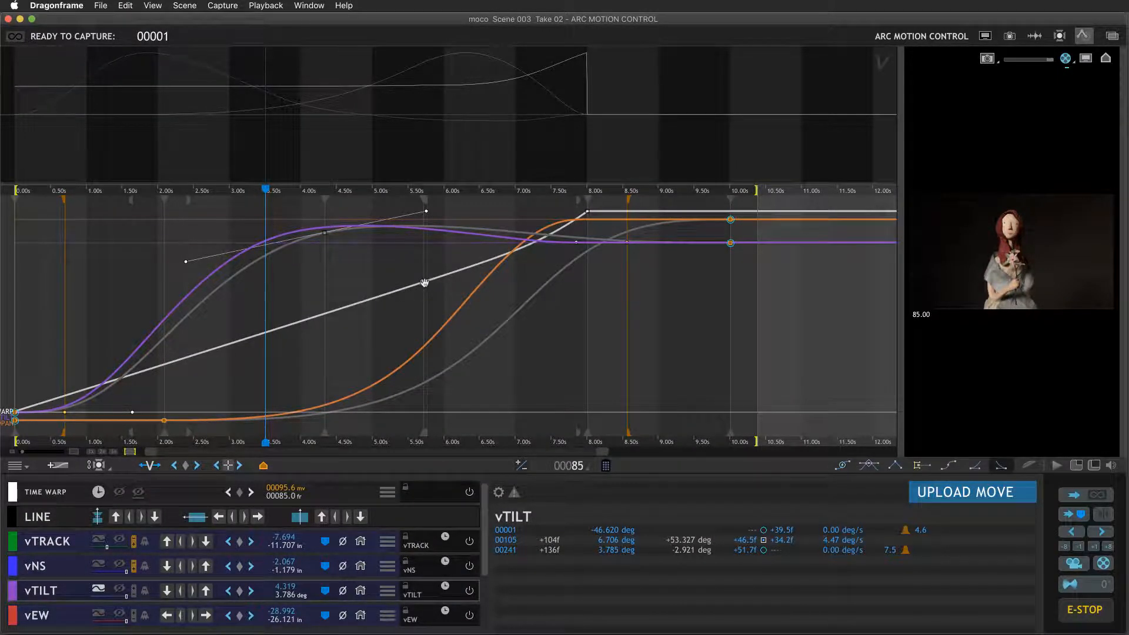
Lower the middle Time Warp keyframe to move frame 142 at frame 139, and give the velocity graph more height.
left_click(424, 283)
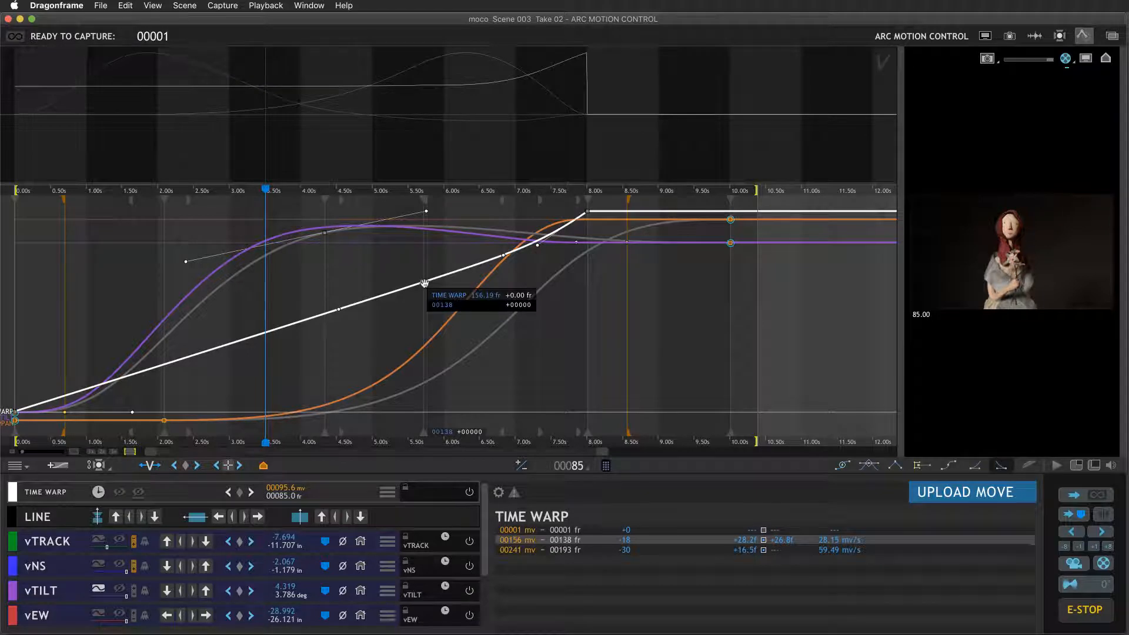
left_click_drag(424, 283, 425, 295)
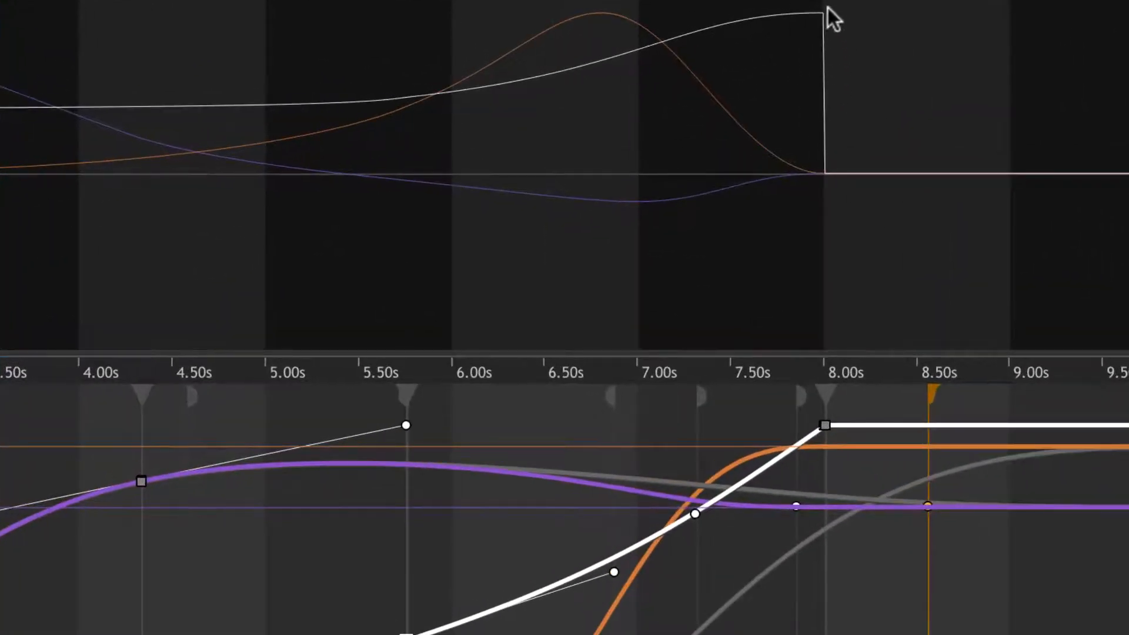
left_click_drag(516, 353, 529, 606)
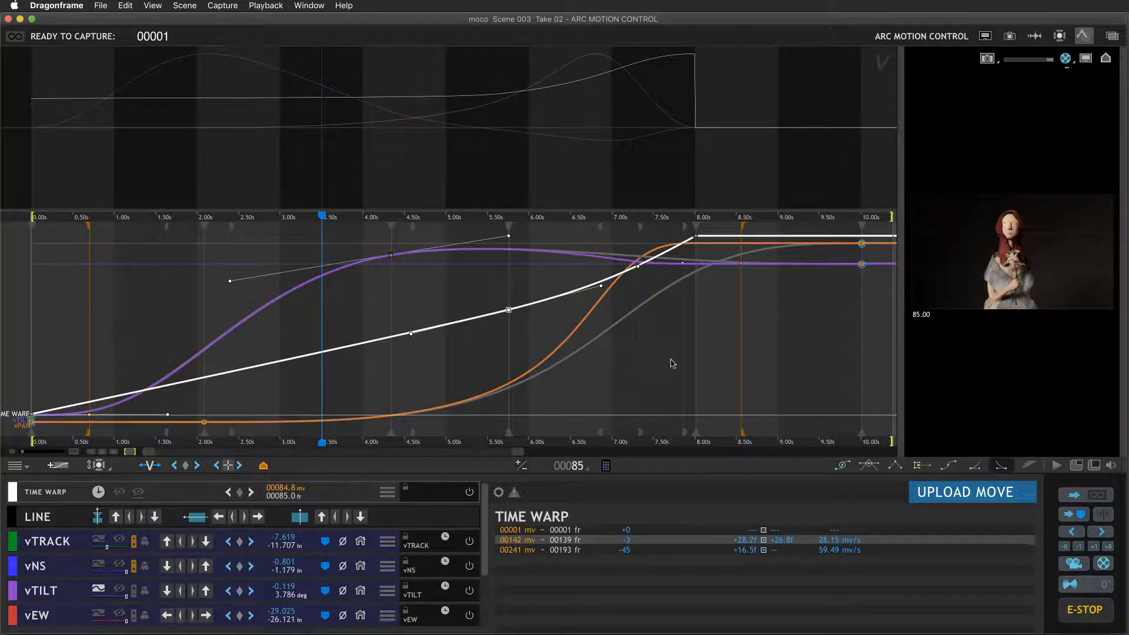
Hide the original unwarped curves, stop soloing the Time Warp curve, and scrub to frame 247.
left_click(139, 493)
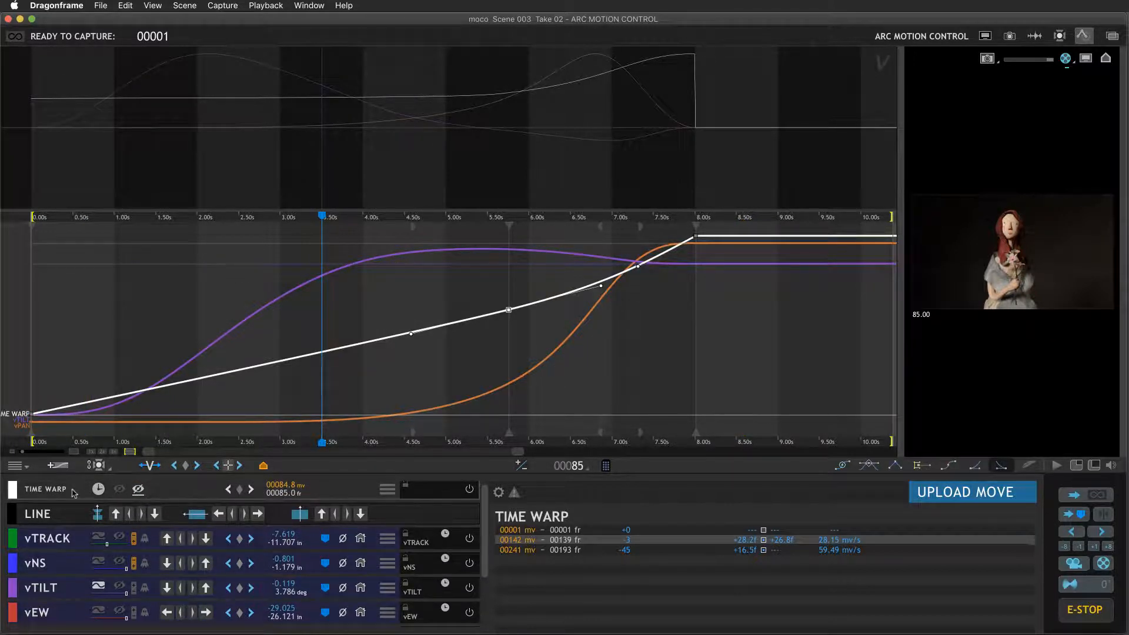
left_click(99, 490)
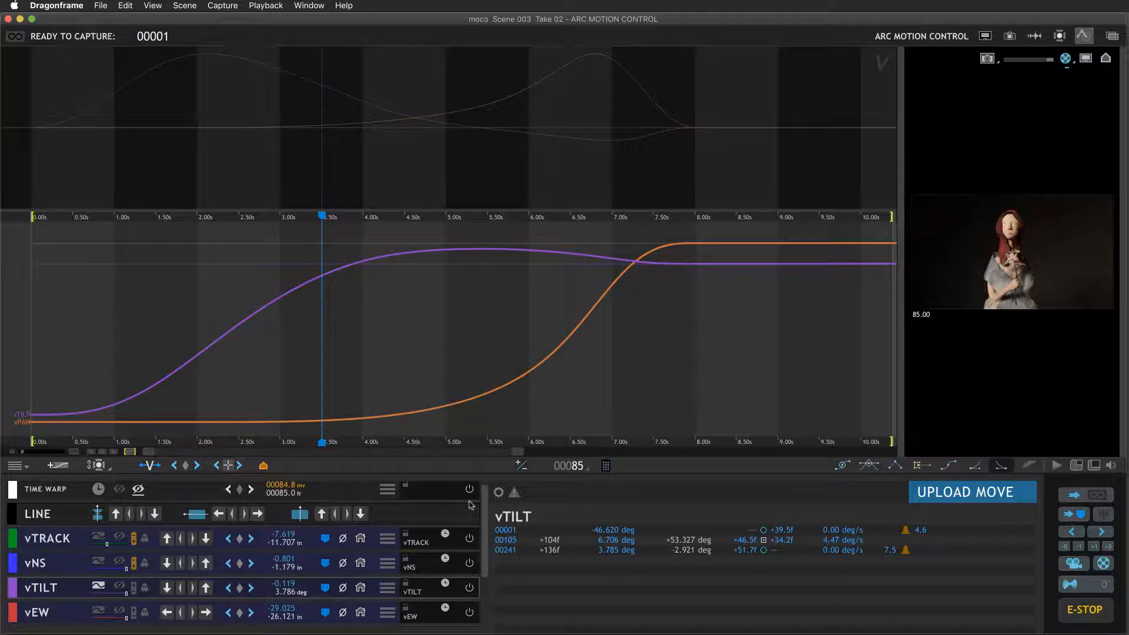
scroll(215, 514, "up", 1)
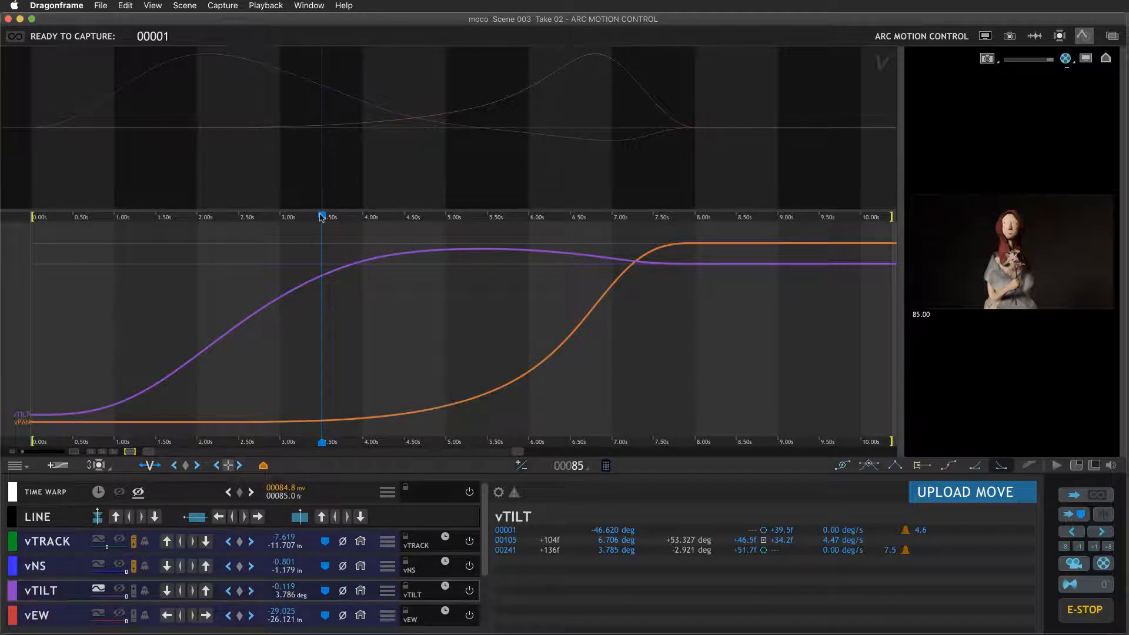
left_click_drag(322, 217, 874, 245)
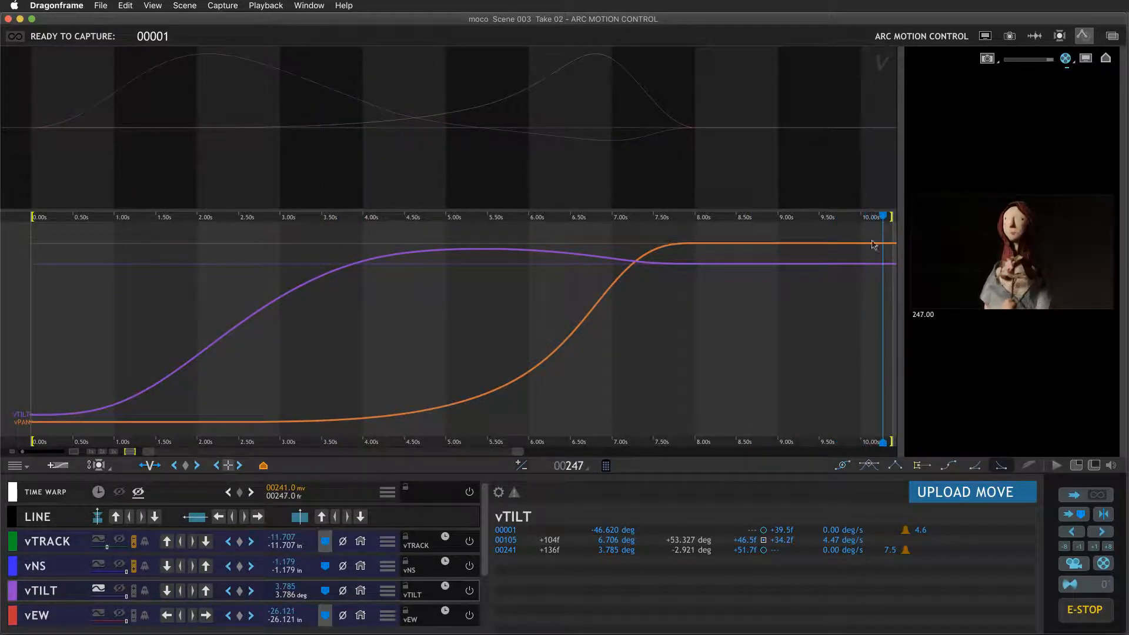
Add the vNS, vEW and vTRACK curves to the soloed axes in the graph.
left_click(465, 495)
left_click(102, 567)
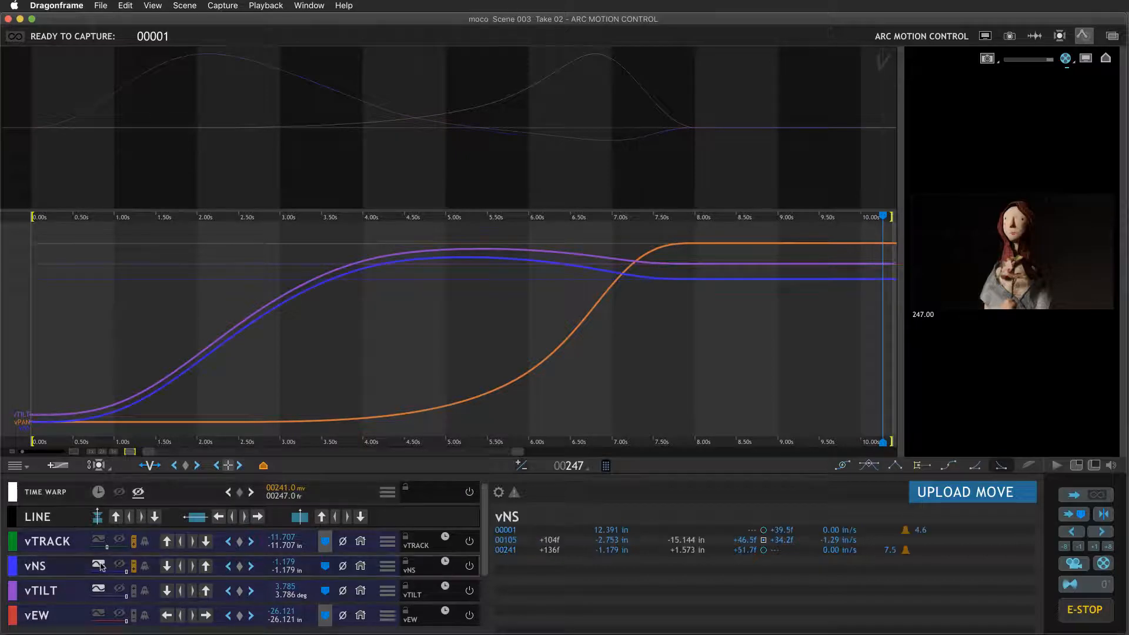
left_click(99, 615)
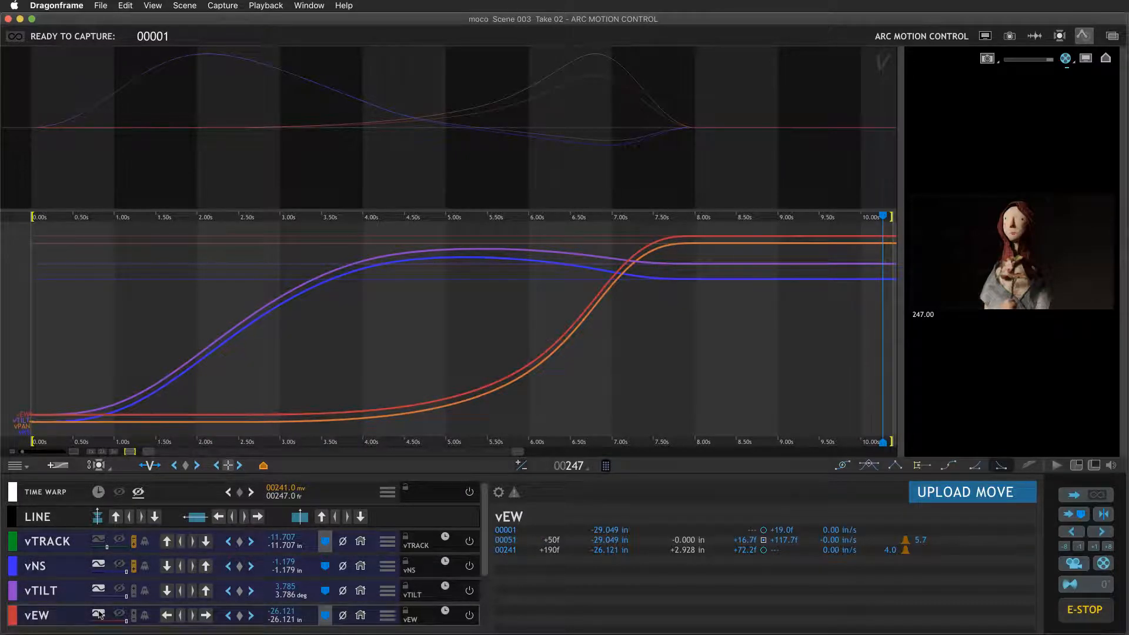
left_click(99, 541)
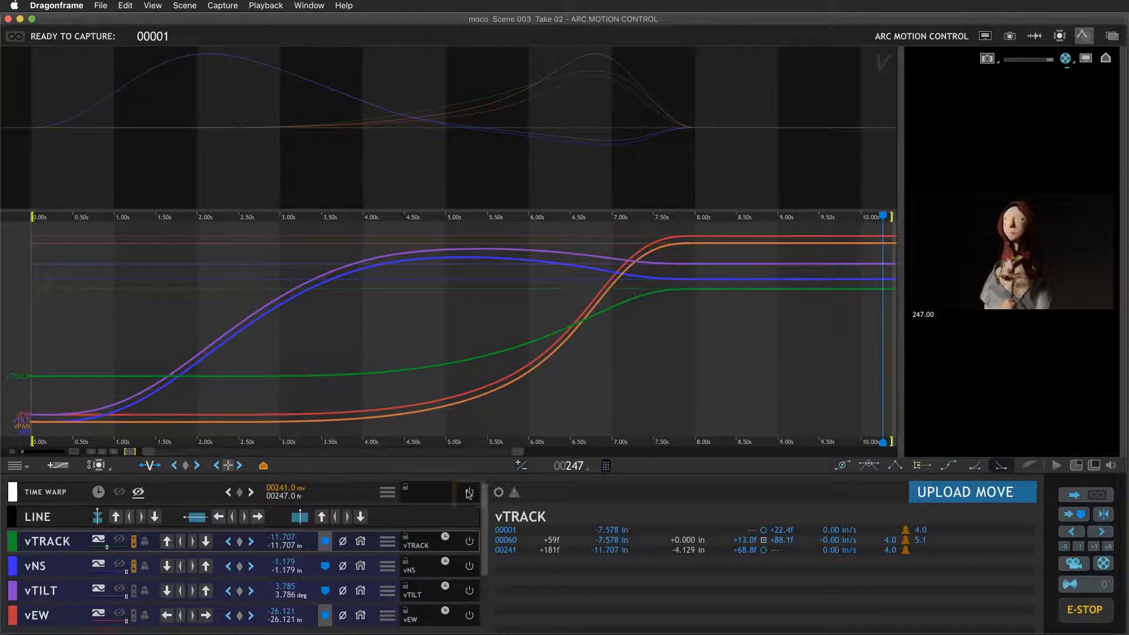
Toggle the Time Warp layer off and back on to compare the warped and original timing of all axes.
left_click(469, 493)
left_click(470, 492)
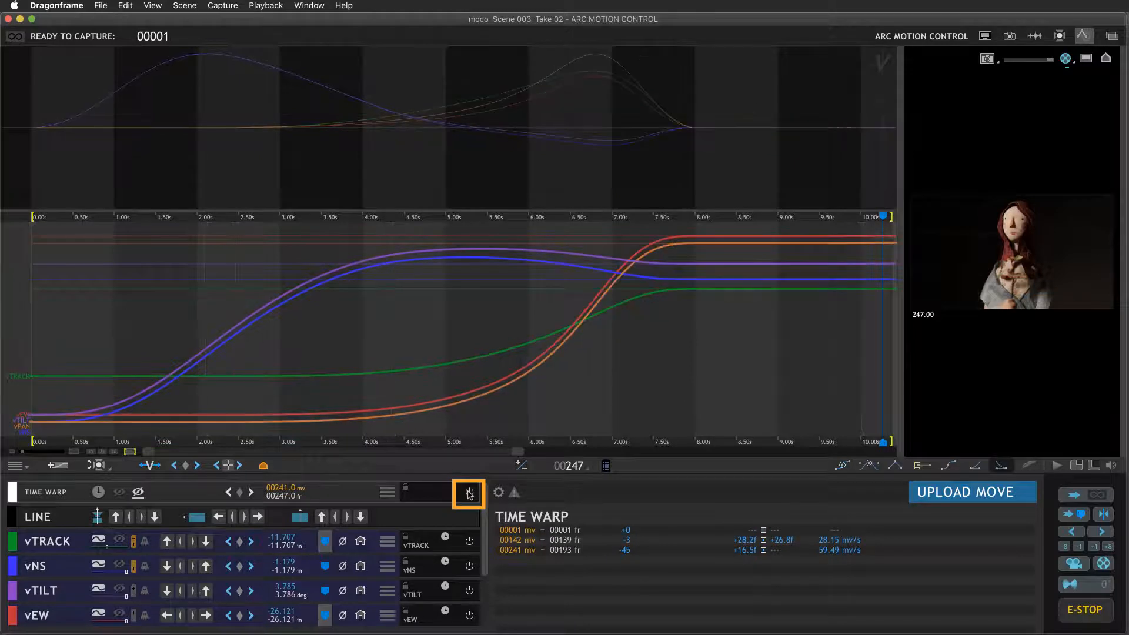
Switch the Time Warp layer repeatedly off and on to compare all axis curves, leaving it enabled.
left_click(470, 493)
left_click(469, 493)
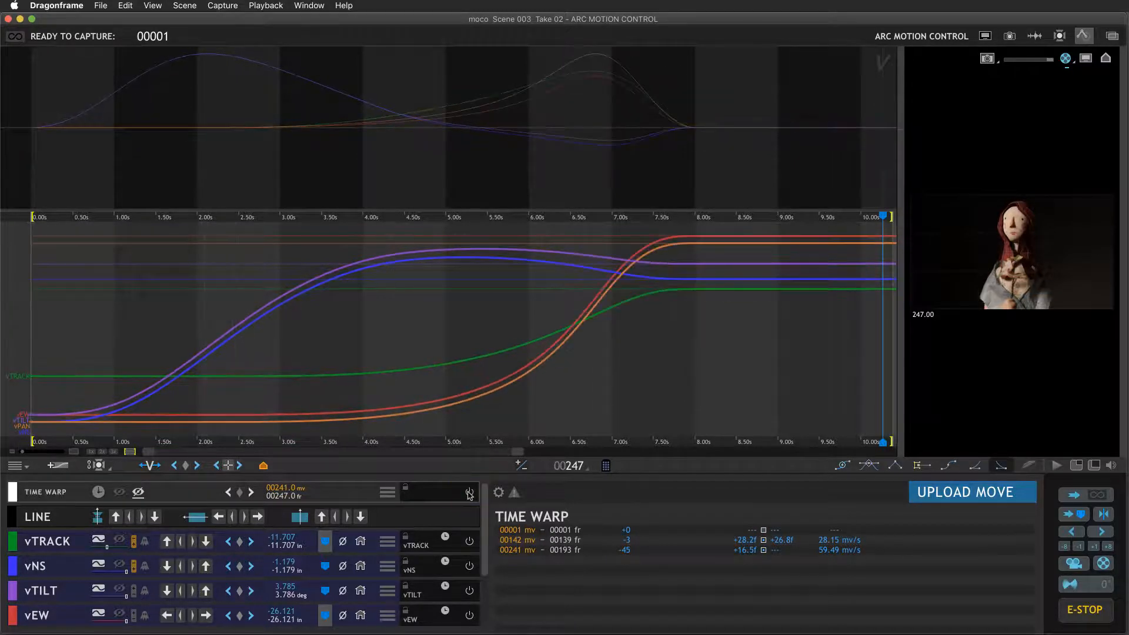
left_click(469, 493)
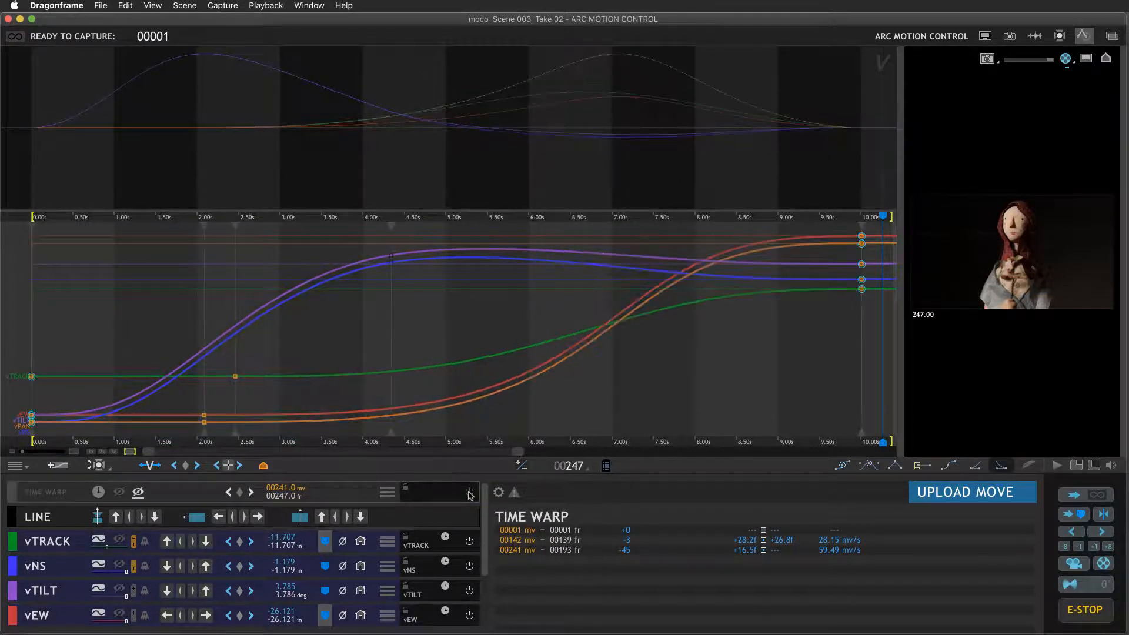
left_click(469, 493)
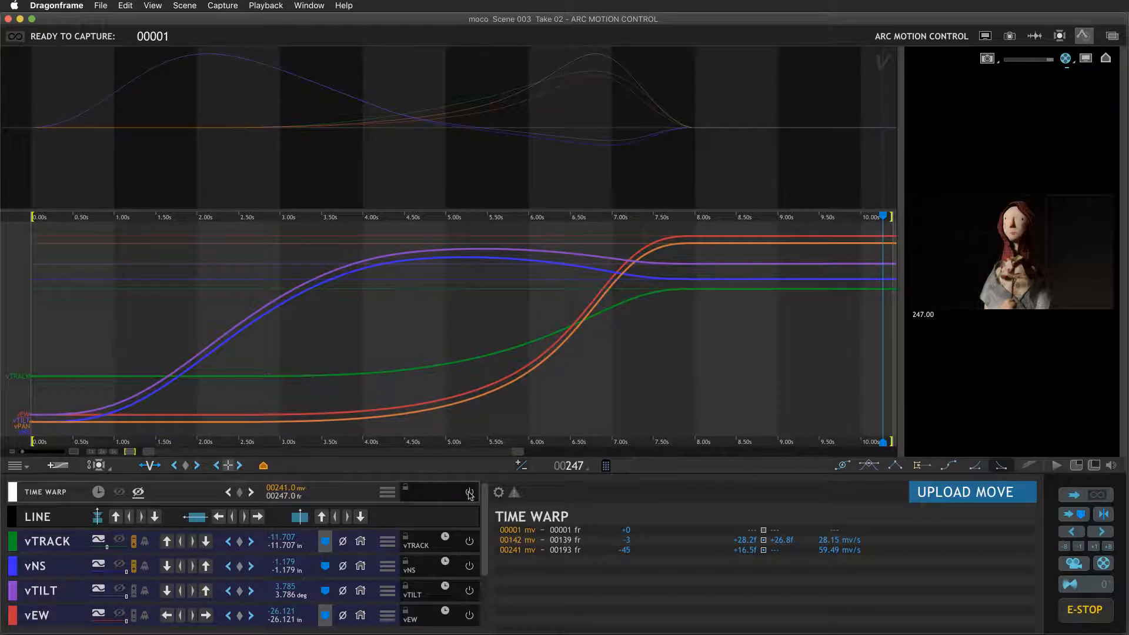
left_click(469, 493)
left_click(469, 493)
left_click(469, 493)
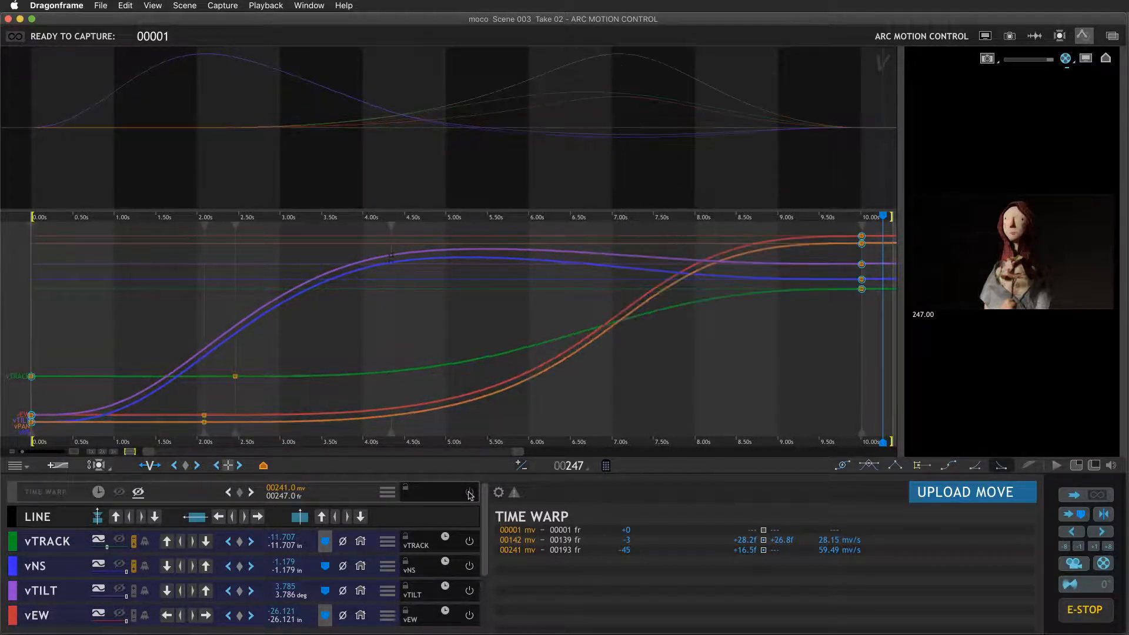
left_click(469, 493)
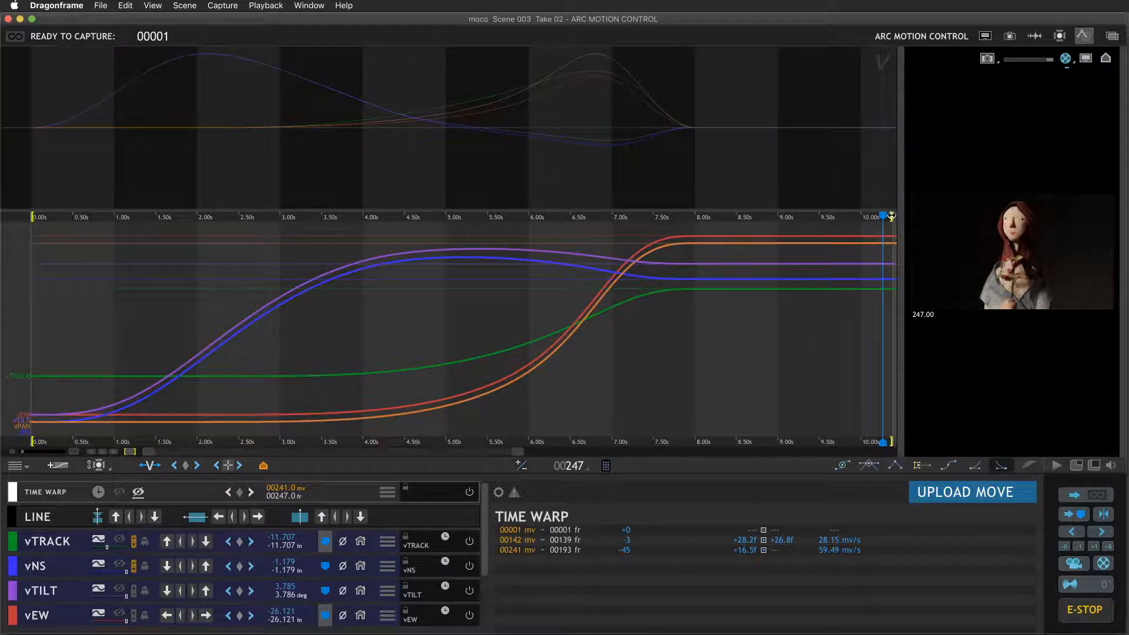
Shorten the move range to end at about 8 s and save the result as a move test under a custom name.
mouse_move(891, 217)
left_mouse_down()
mouse_move(669, 222)
mouse_move(696, 224)
left_mouse_up()
left_click(1070, 60)
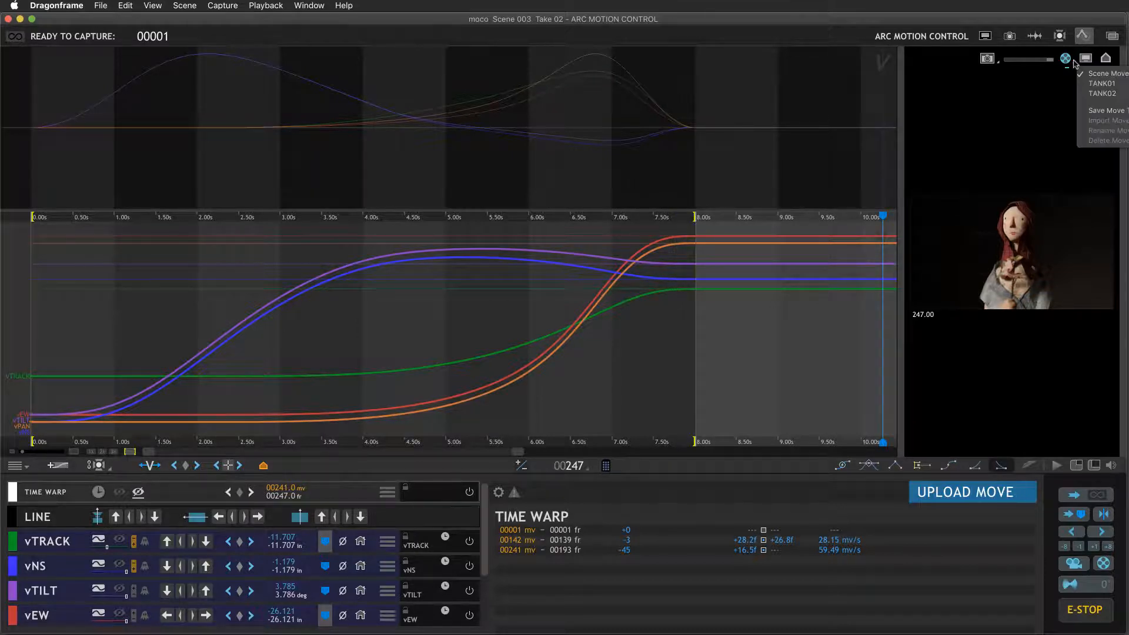
left_click(1097, 110)
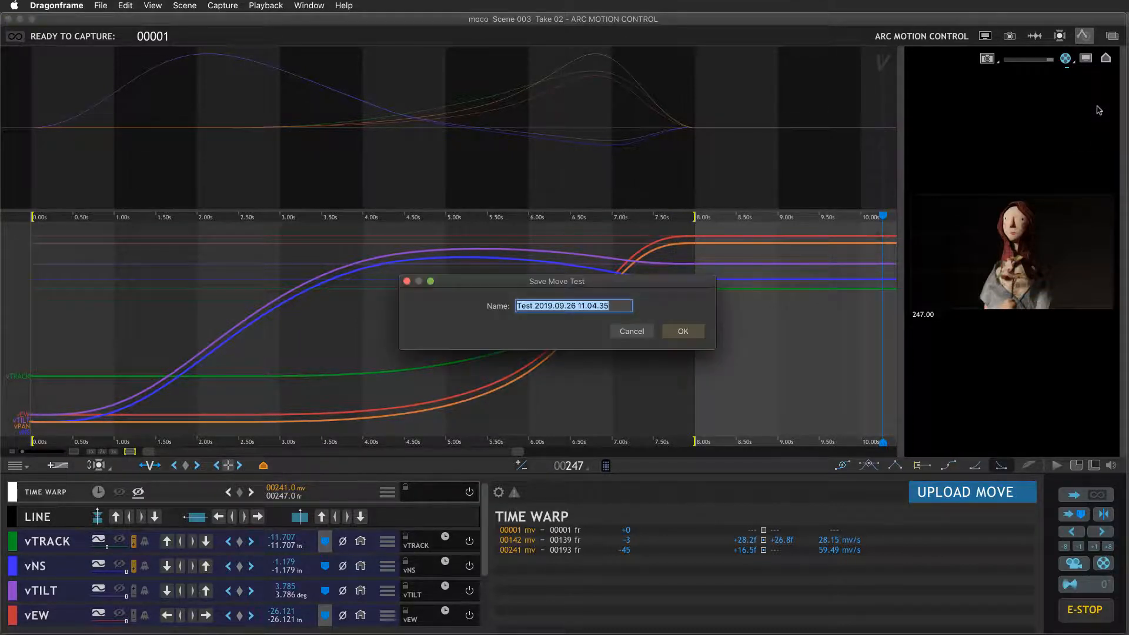
type("Gl")
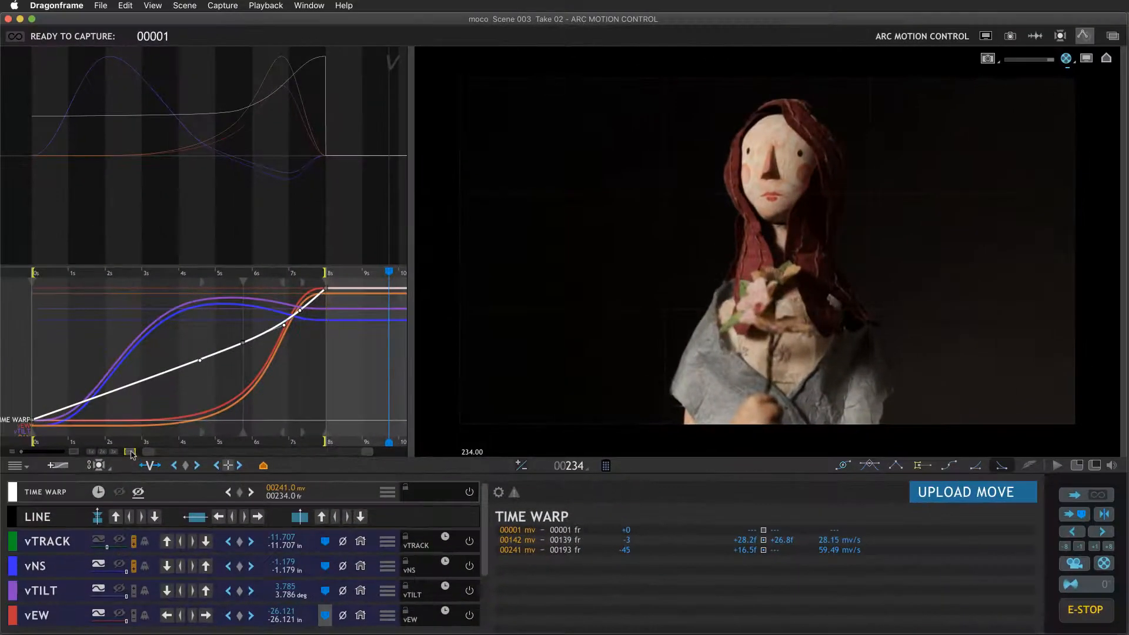
Go to frame 192 and enlarge the axis list so every axis from vTRACK to FOCUS fits.
left_click(131, 452)
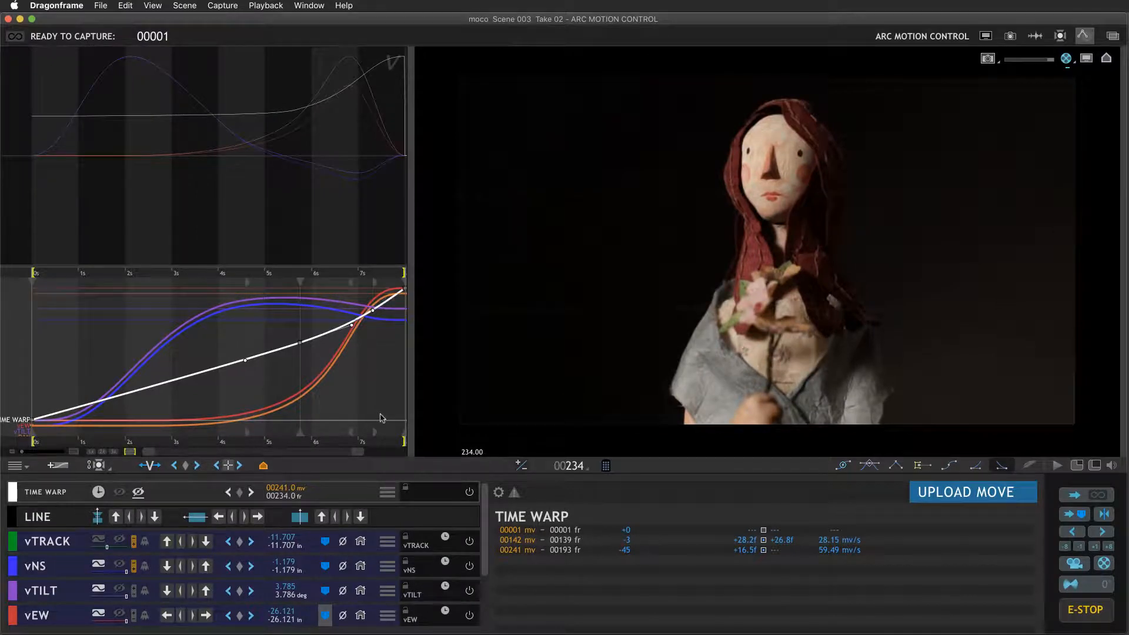
key("0")
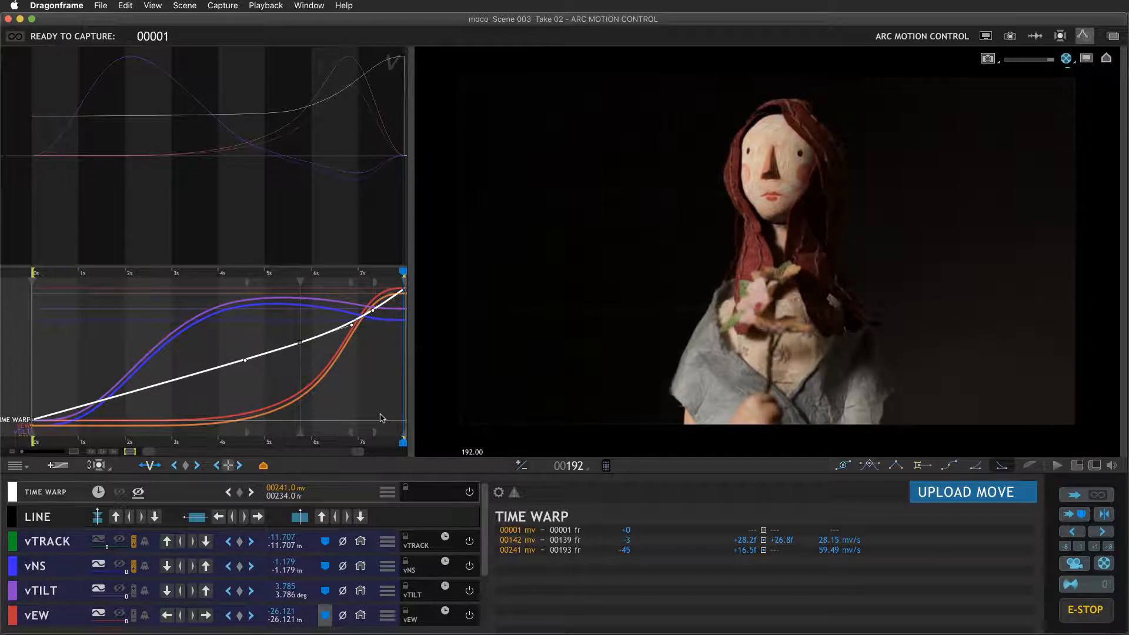
left_click_drag(374, 471, 390, 331)
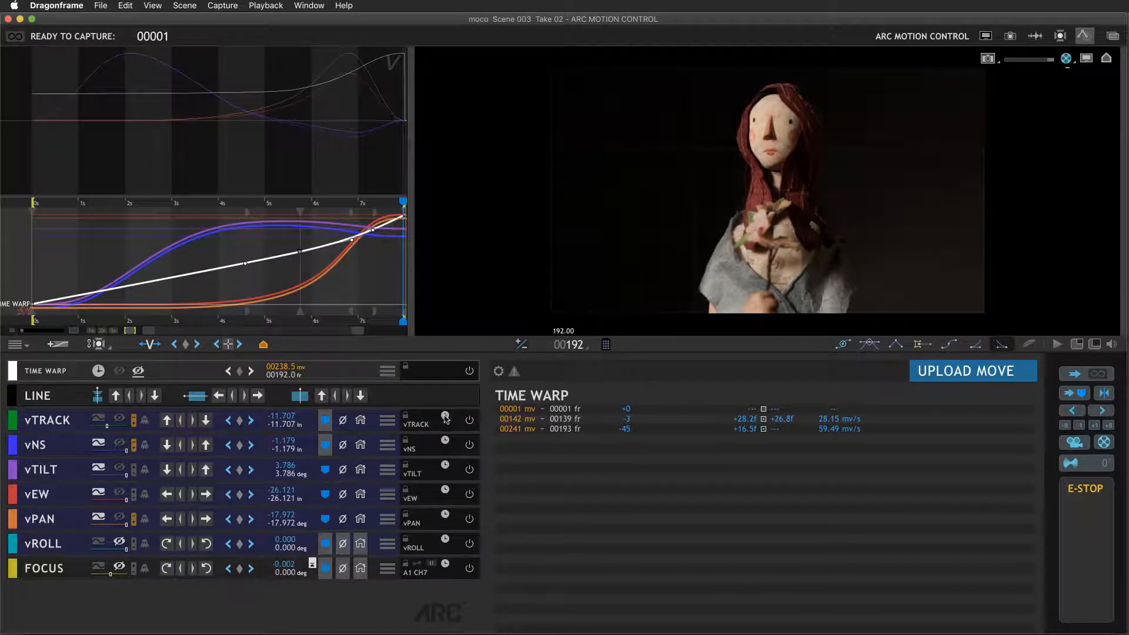
Turn off the Time Warp for every axis from vTRACK through FOCUS.
left_click(437, 419)
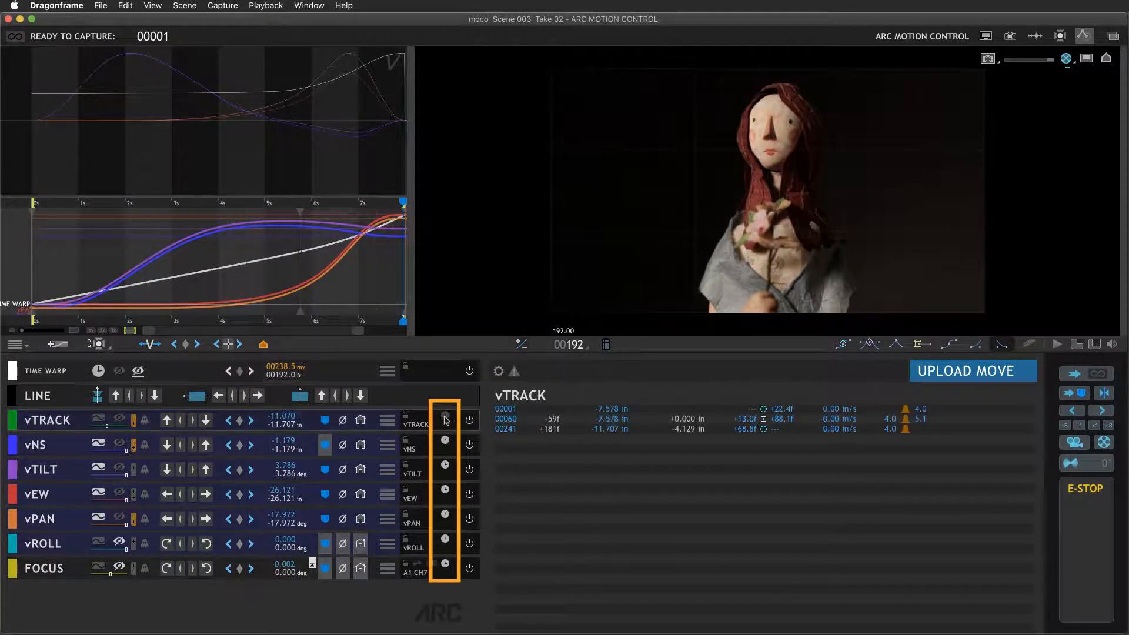
left_click(444, 440)
left_click(444, 571)
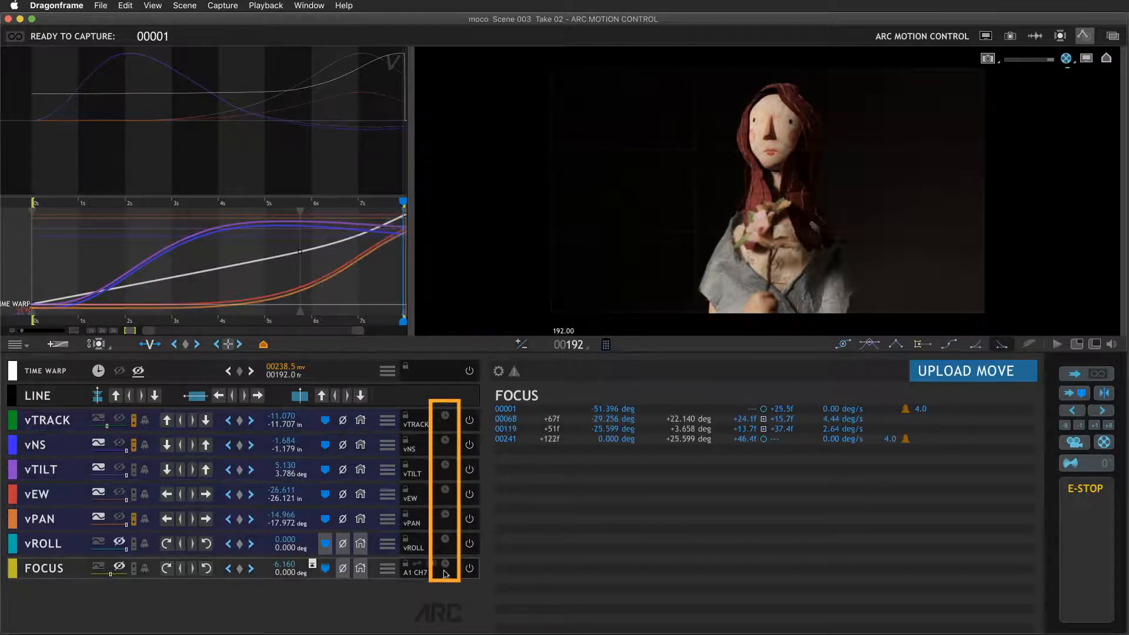
Turn the Time Warp back on for each axis, working from FOCUS up to vTRACK.
left_click(445, 566)
left_click(445, 540)
left_click(445, 515)
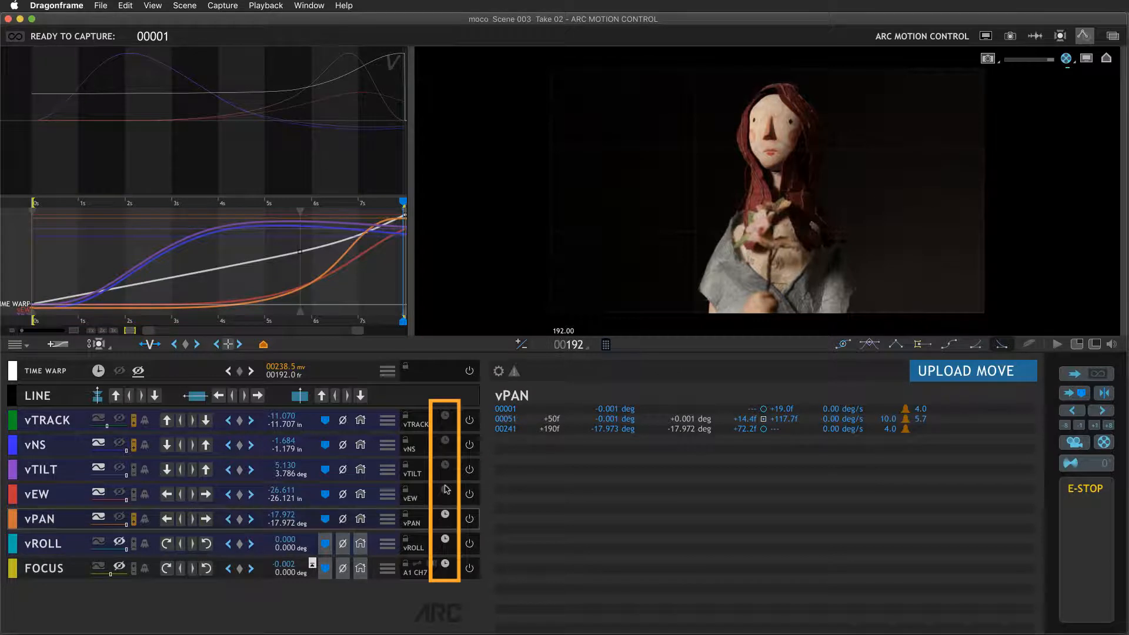
left_click(445, 490)
left_click(445, 465)
left_click(445, 441)
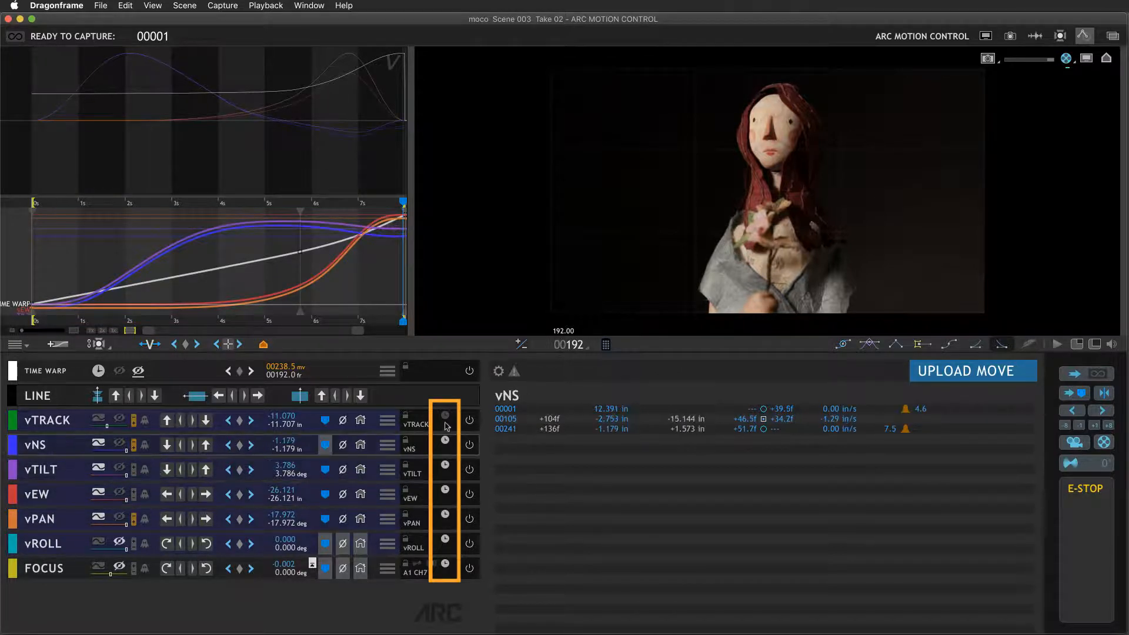
left_click(446, 417)
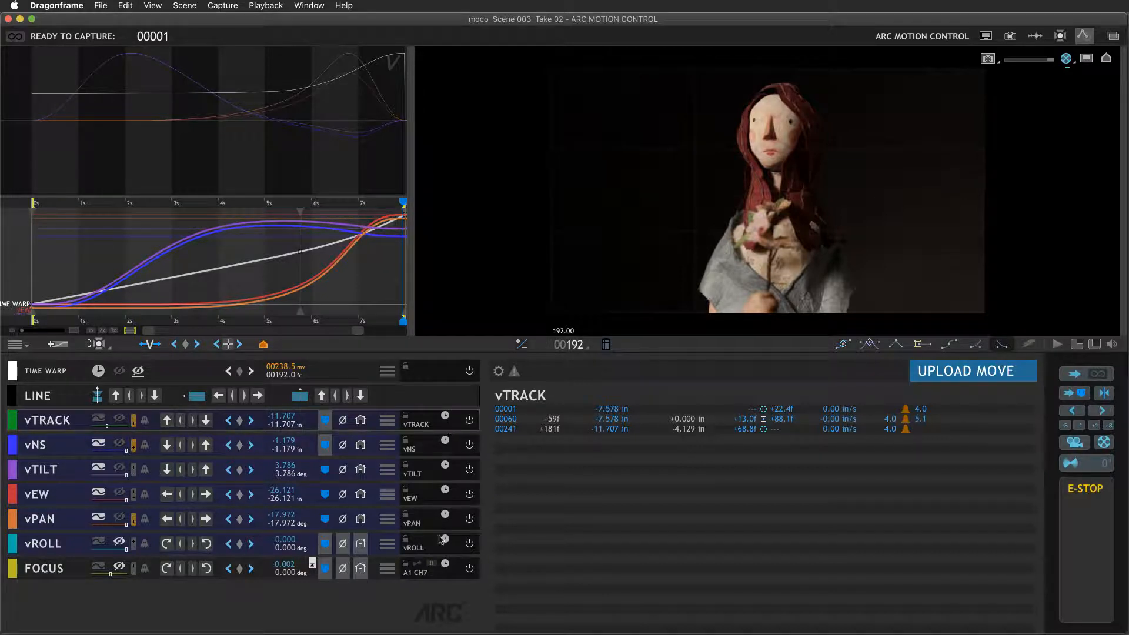
Widen the graph area and exclude vTRACK, vNS, vTILT, vEW and vPAN from the Time Warp one at a time.
left_click_drag(407, 302, 647, 304)
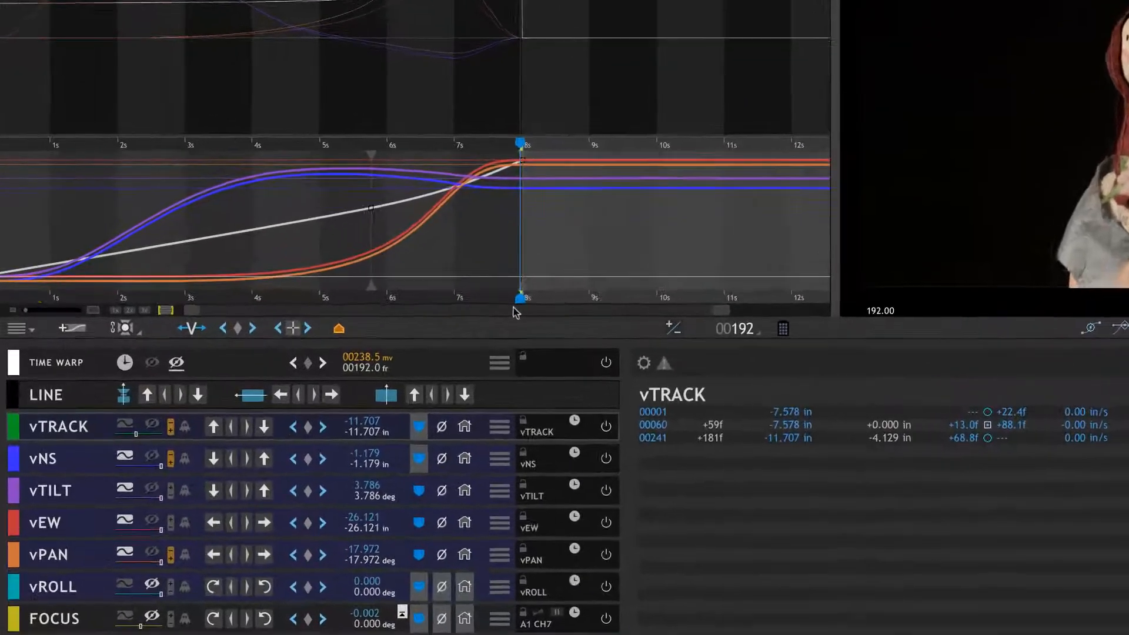
left_click_drag(412, 329, 351, 327)
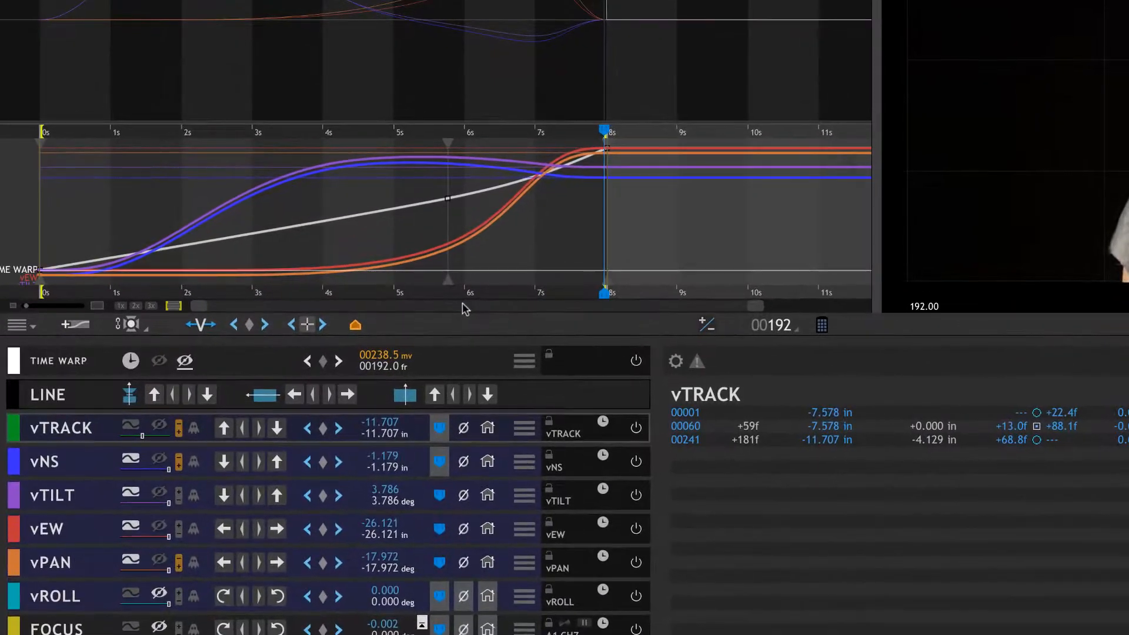
left_click(603, 422)
left_click(603, 455)
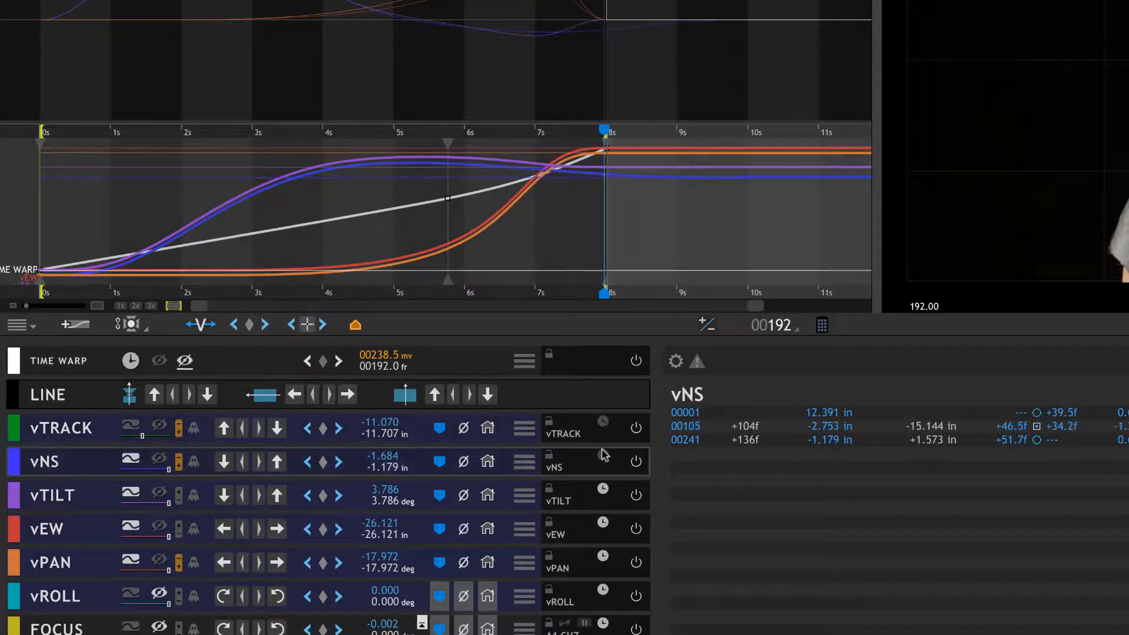
left_click(604, 489)
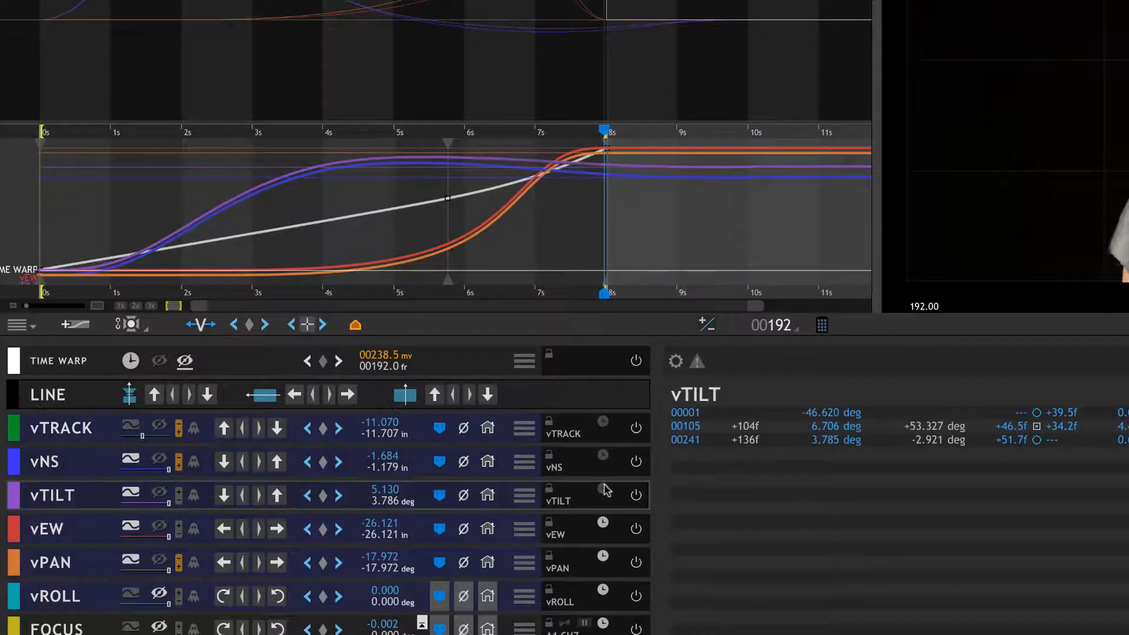
left_click(603, 522)
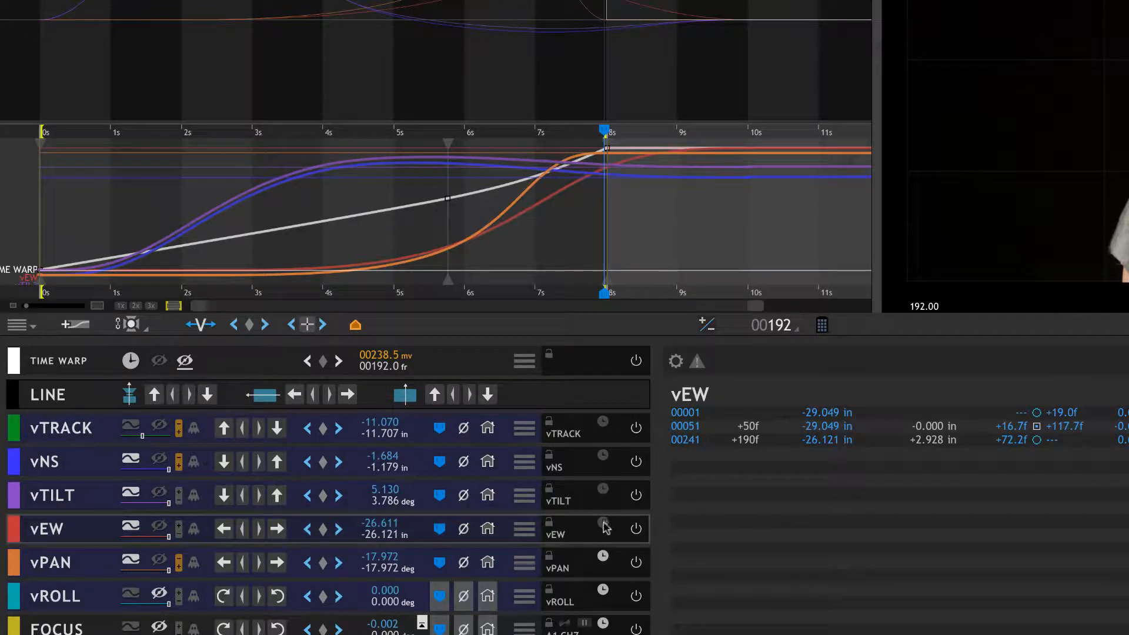
left_click(604, 558)
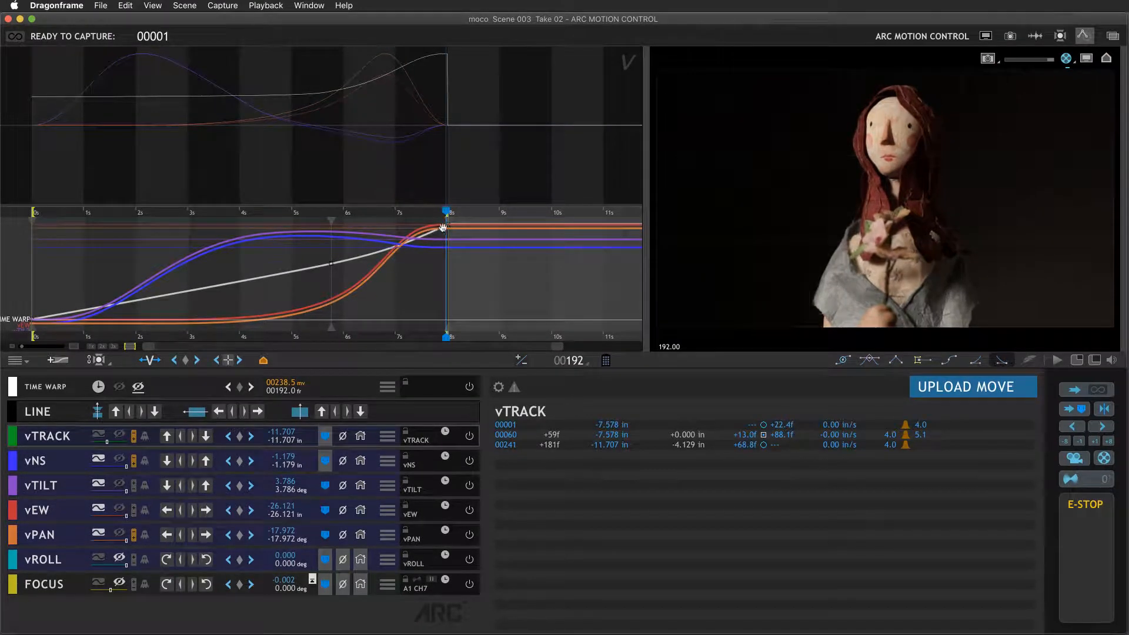
Stop soloing the vNS, vTILT and vEW curves, leaving vPAN and the Time Warp curve in the graph.
left_click(100, 462)
left_click(103, 488)
left_click(103, 512)
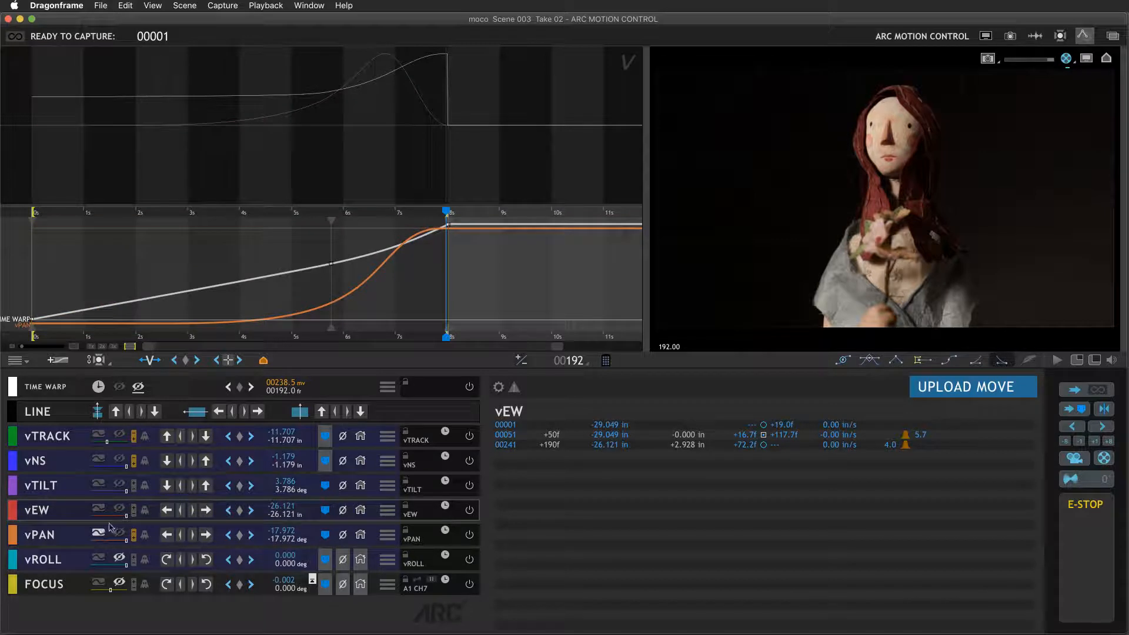
Enlarge the graph area and stretch the move by shifting the last Time Warp keyframe to frame 314.
left_click_drag(450, 223, 558, 225)
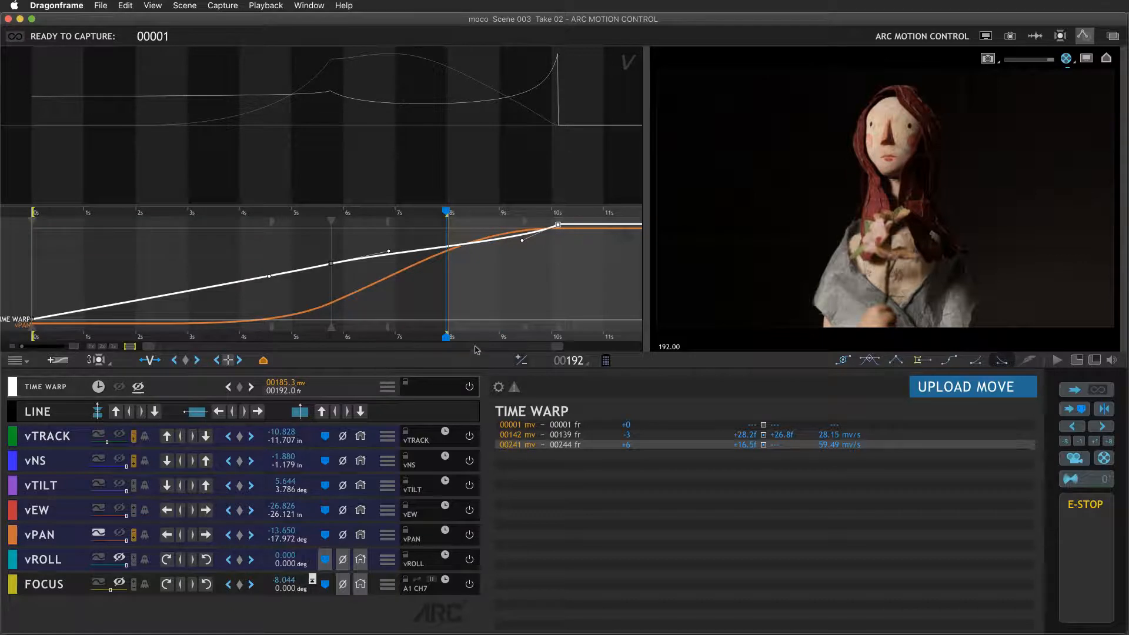
left_click_drag(473, 357, 472, 426)
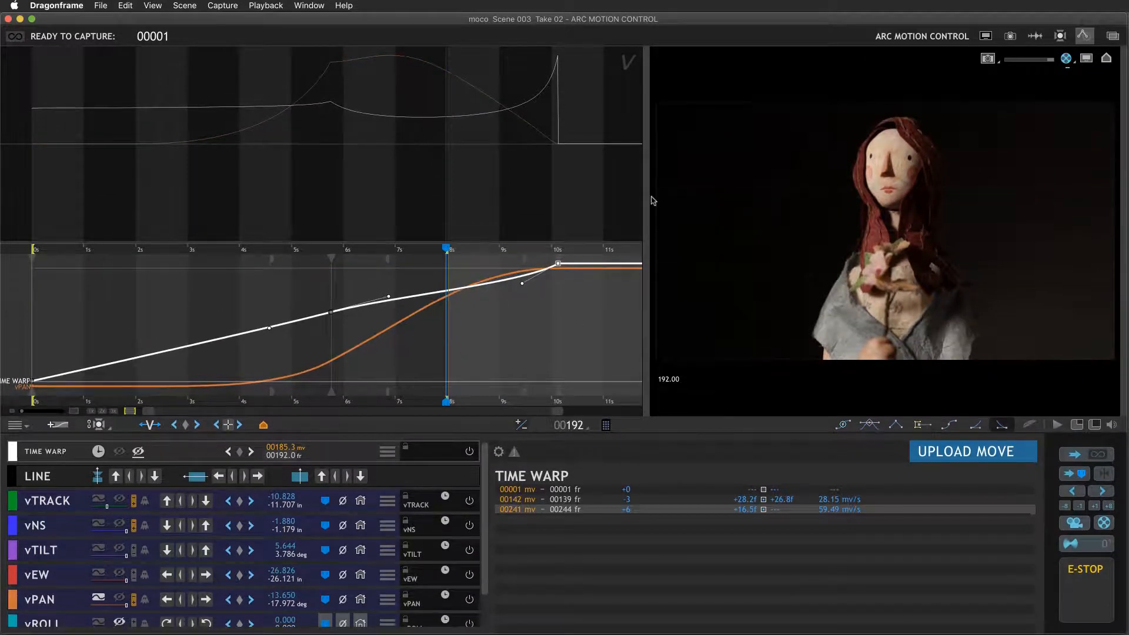
left_click_drag(647, 195, 876, 195)
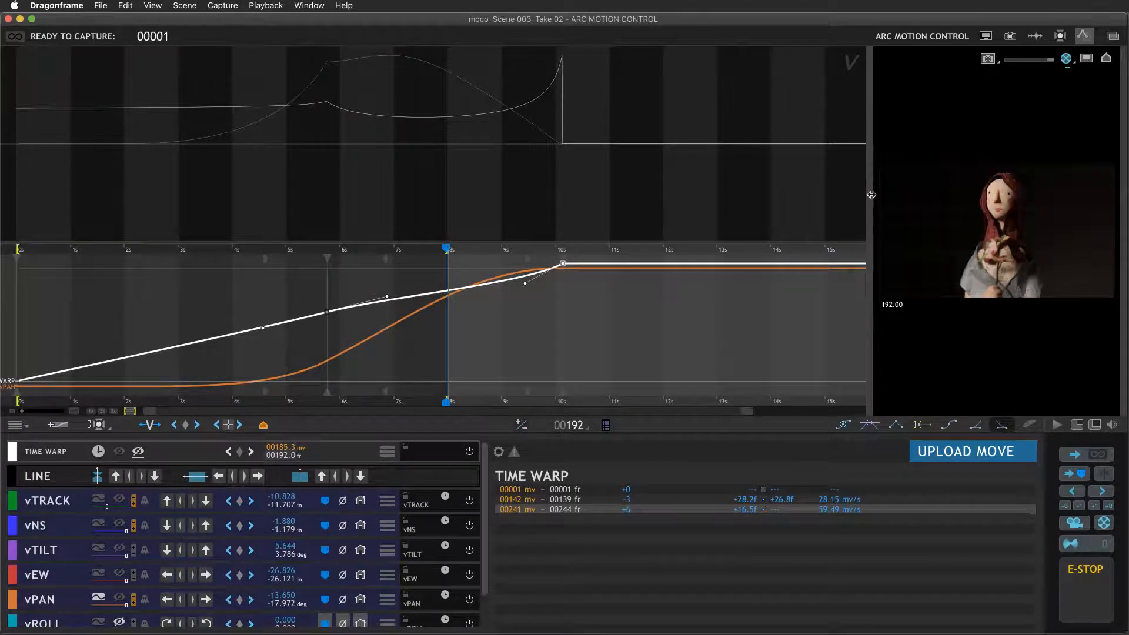
left_click_drag(569, 263, 690, 270)
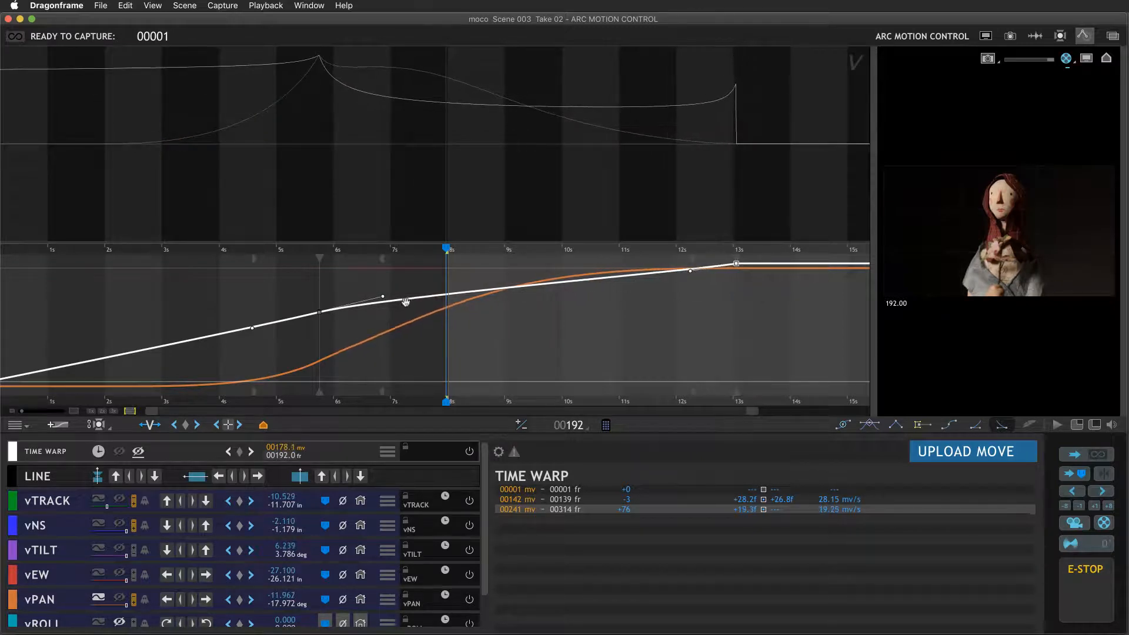
Delete the middle Time Warp keyframe at frame 139 and add the vNS curve to the soloed axes.
left_click_drag(383, 296, 307, 305)
key("Delete")
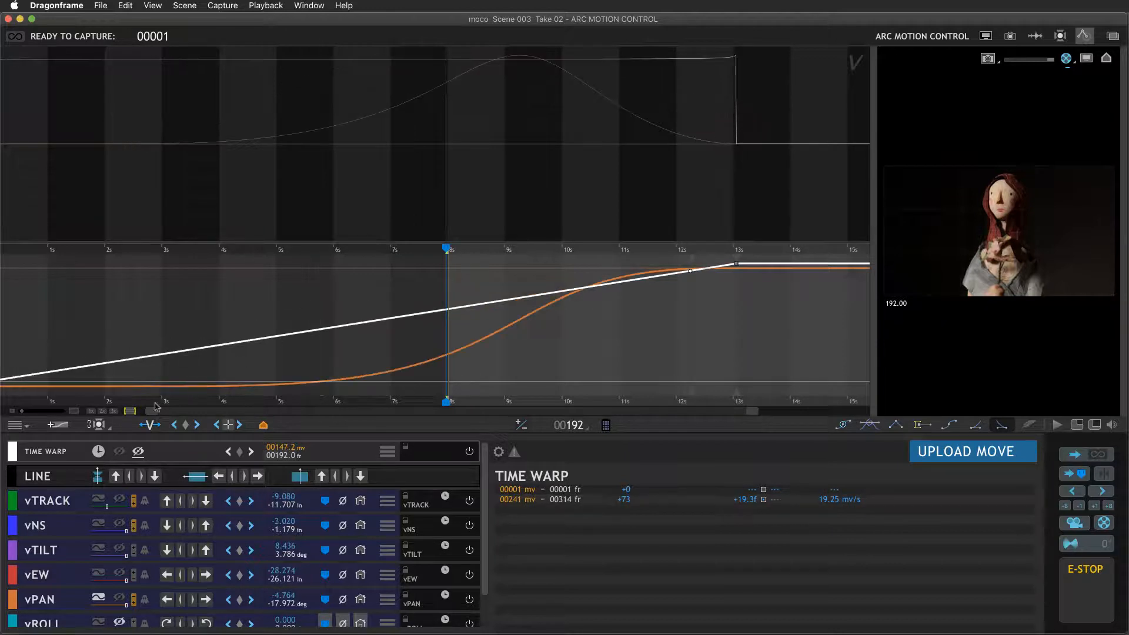
left_click(130, 411)
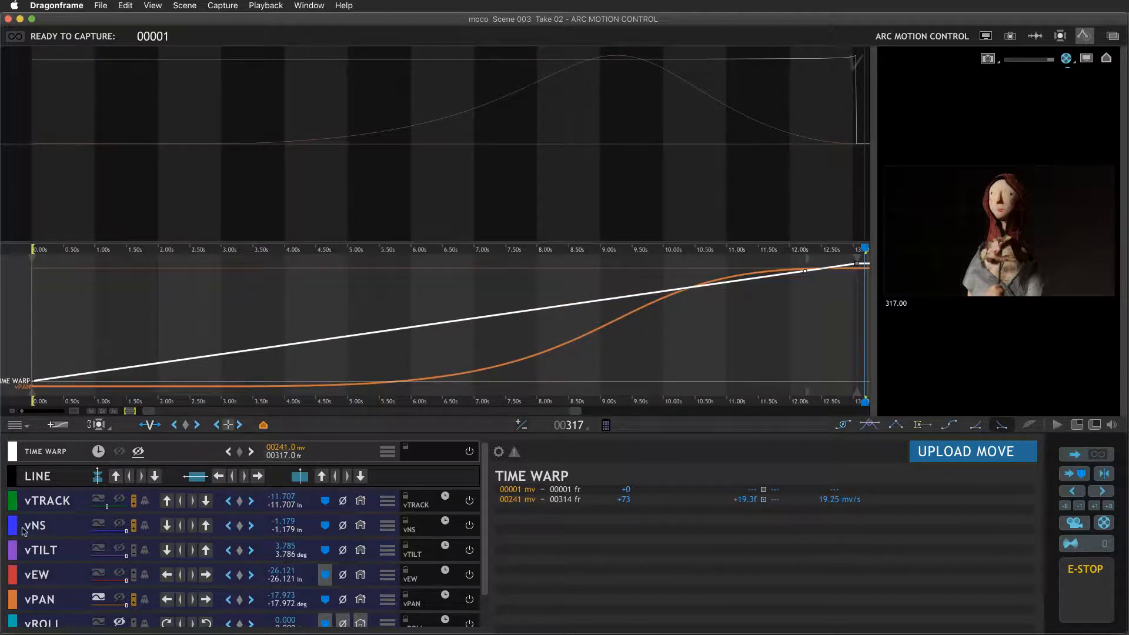
left_click(99, 525)
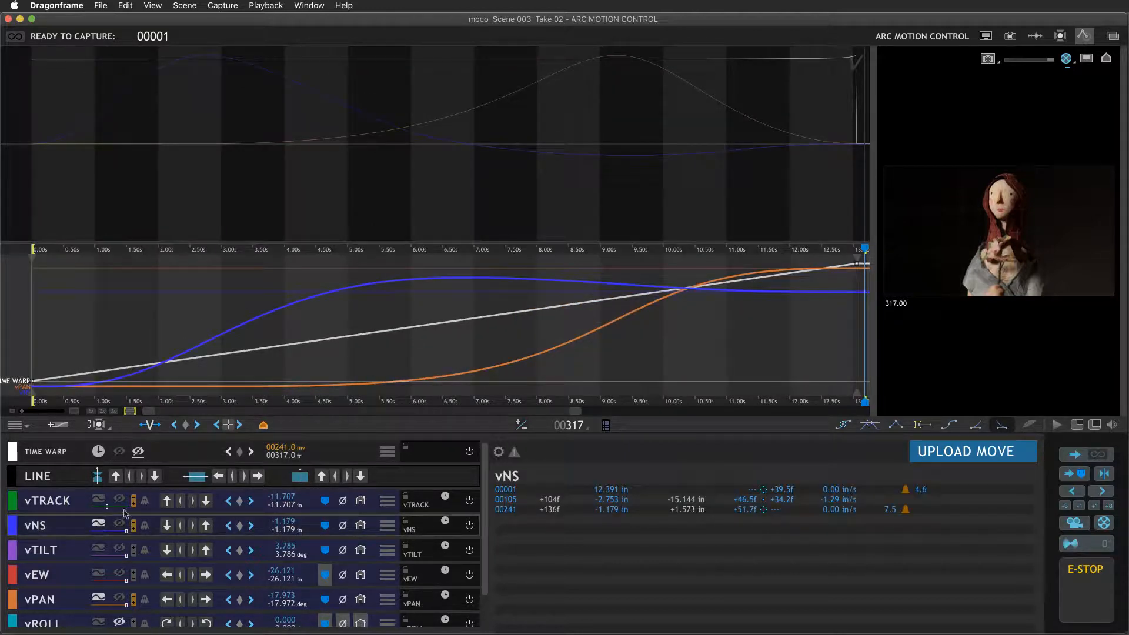
Try an extra Time Warp keyframe around frame 131, shift it along the curve, and delete it.
left_click(376, 335)
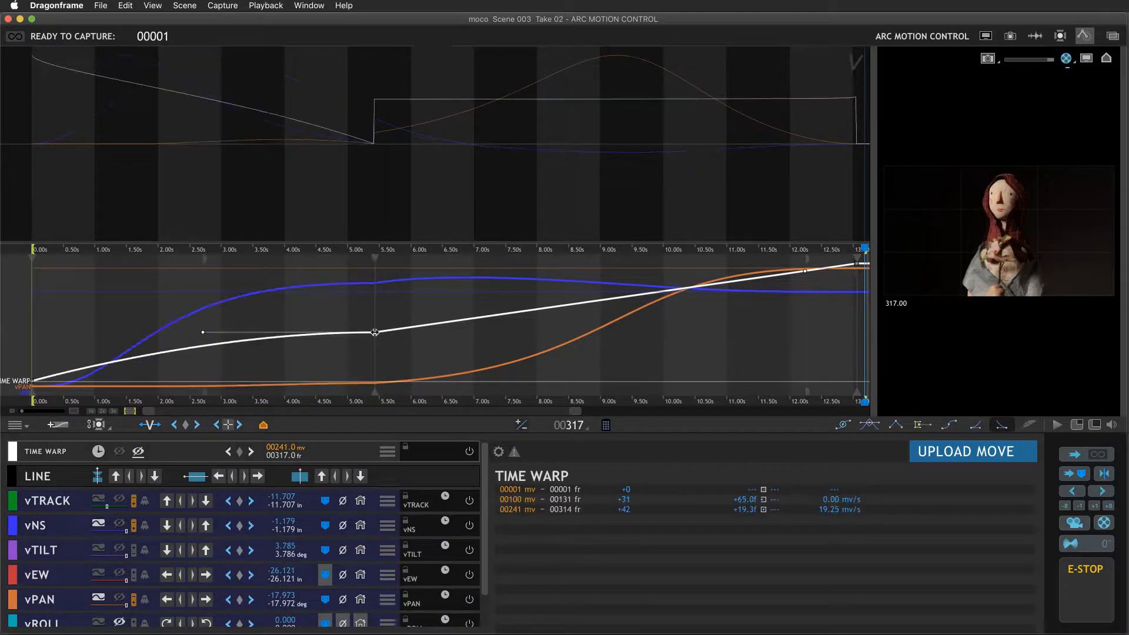
left_click(374, 333)
left_click_drag(374, 333, 354, 319)
left_click(361, 323)
key("Delete")
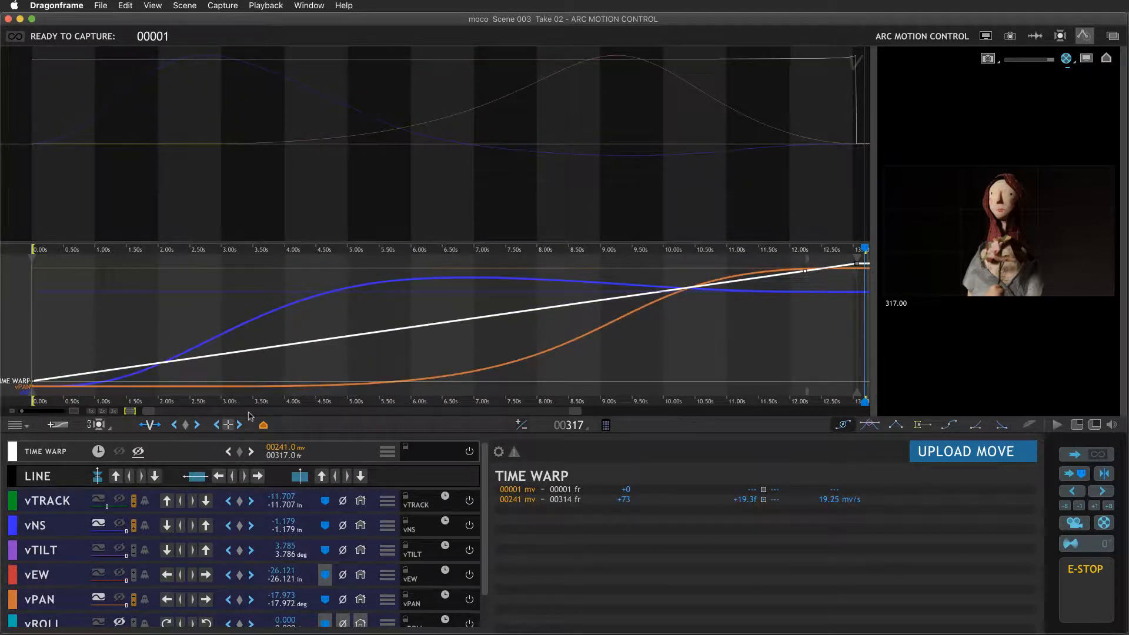
Add a Time Warp keyframe at frame 647 and lower it to move frame 5 so the move runs backwards.
left_click_drag(578, 409, 743, 419)
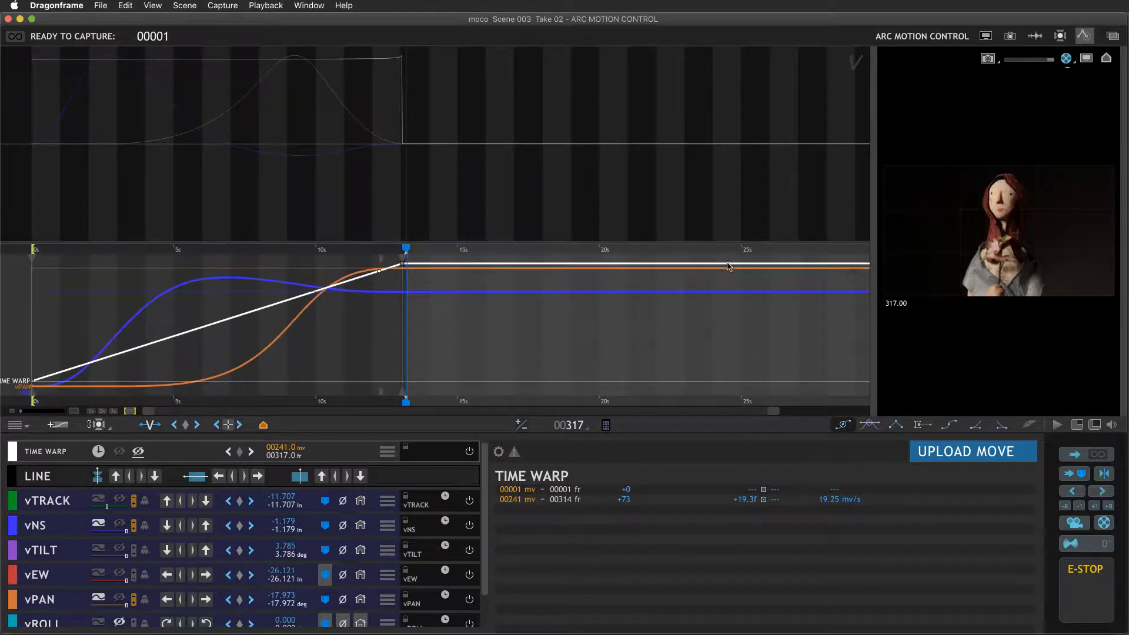
left_click(728, 264)
left_click_drag(728, 264, 797, 379)
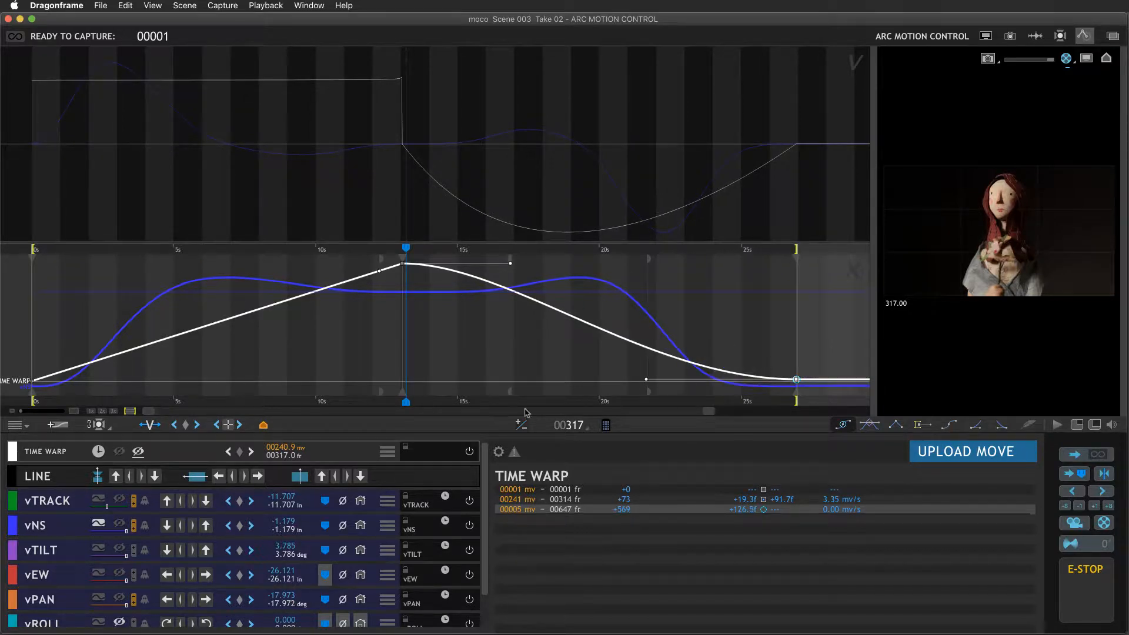
Add another Time Warp keyframe at frame 1218 and raise it to move frame 222 so the move runs forward again.
left_click_drag(709, 410, 847, 410)
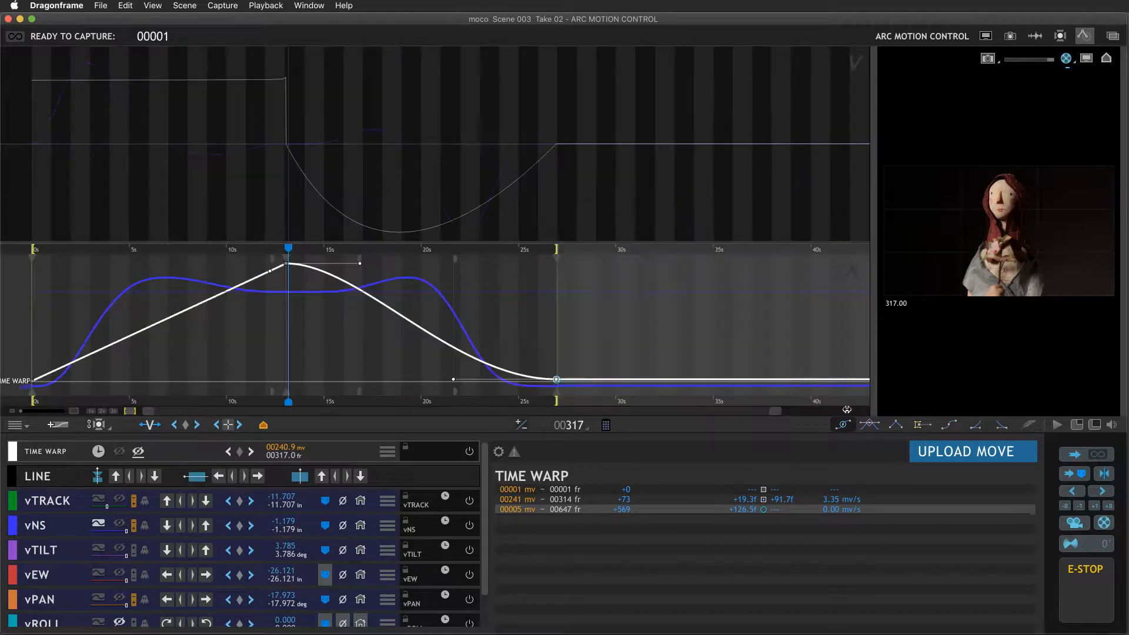
left_click(621, 380)
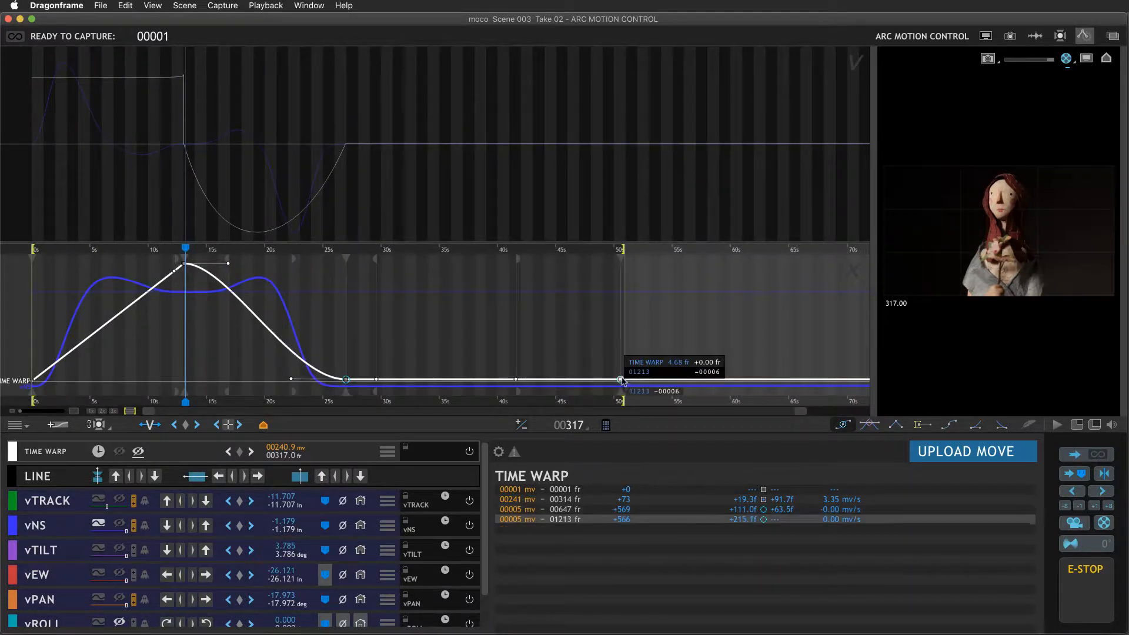
left_click_drag(621, 379, 623, 274)
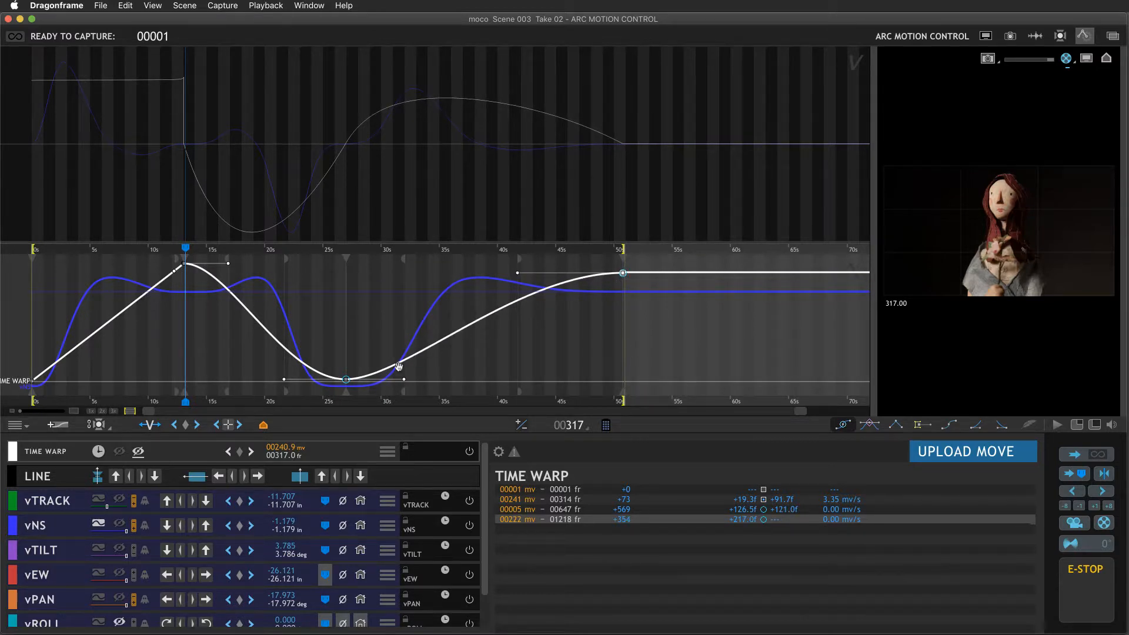
Move the first Time Warp peak keyframe to frame 312 and smooth the curve through it.
left_click(183, 263)
left_click_drag(183, 263, 183, 264)
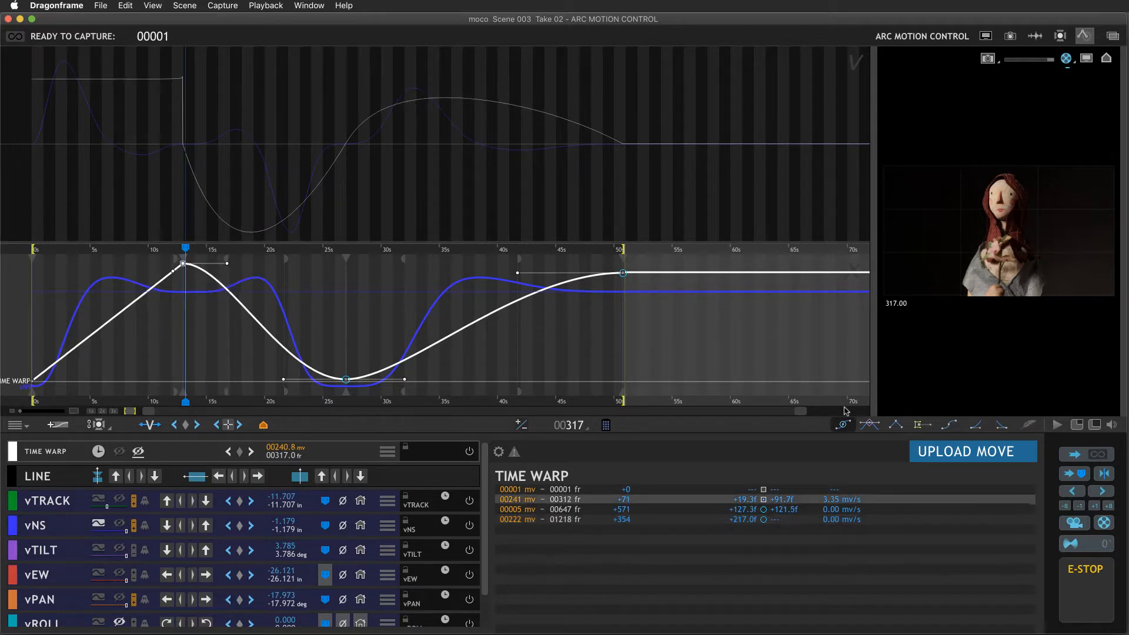
left_click(870, 425)
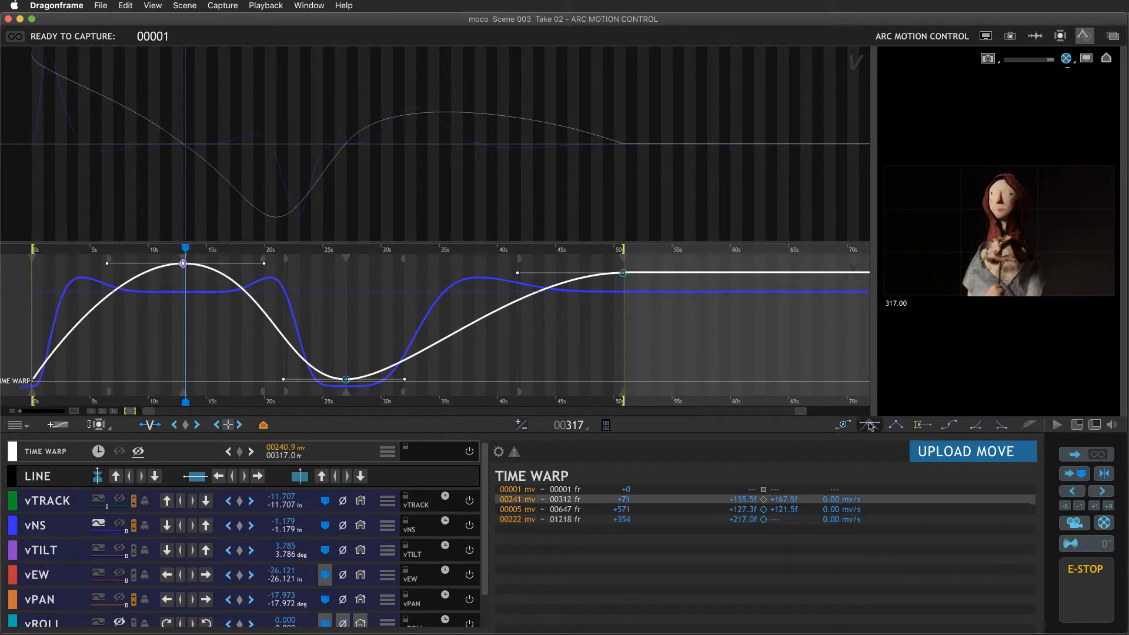